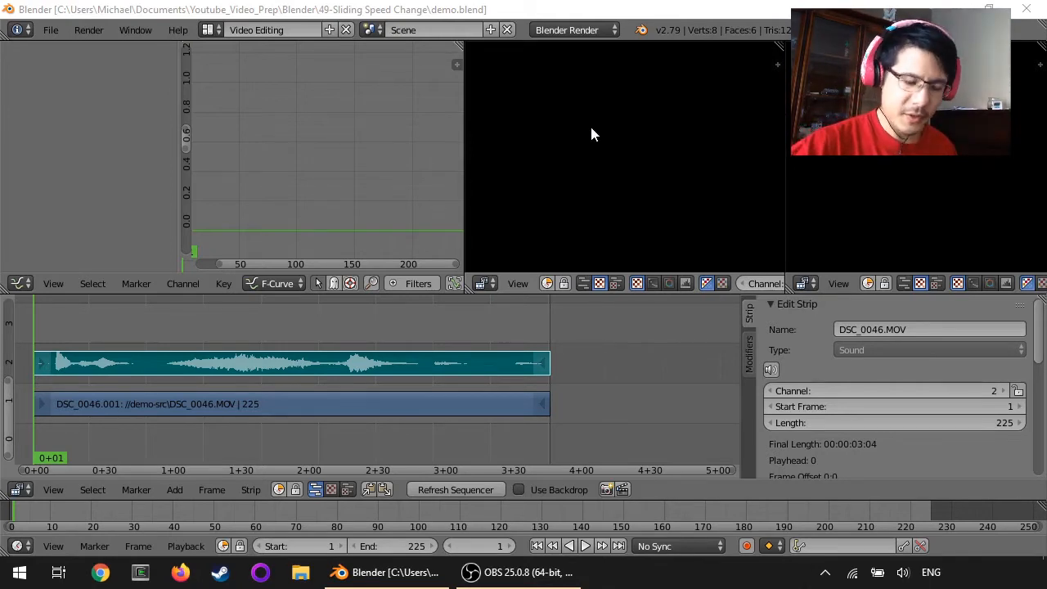
# Fit the green-screen footage in the preview and play the clip through the kick.
pyautogui.click(561, 9)
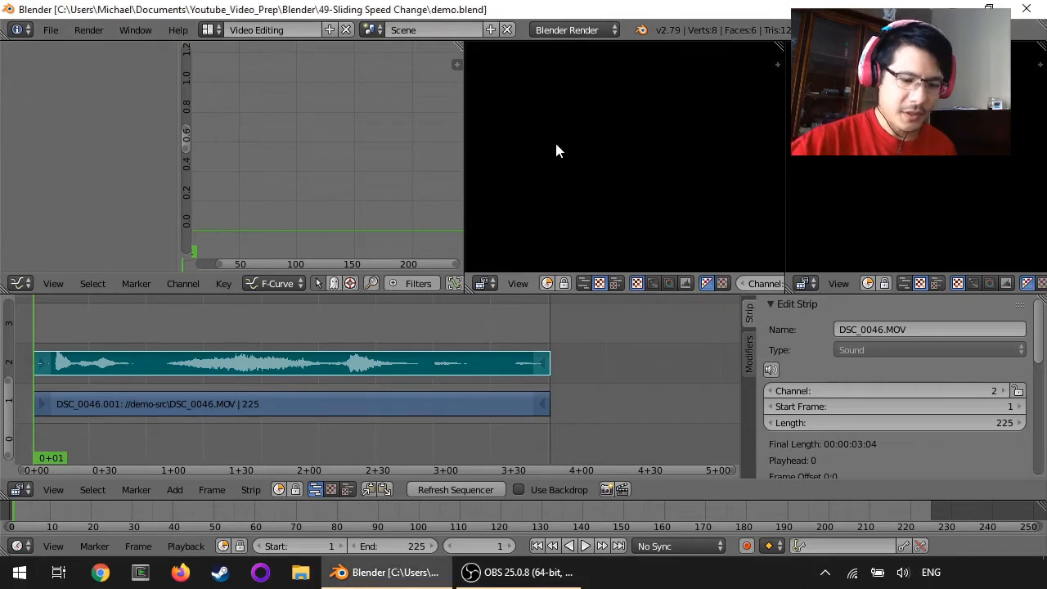
pyautogui.press('Home')
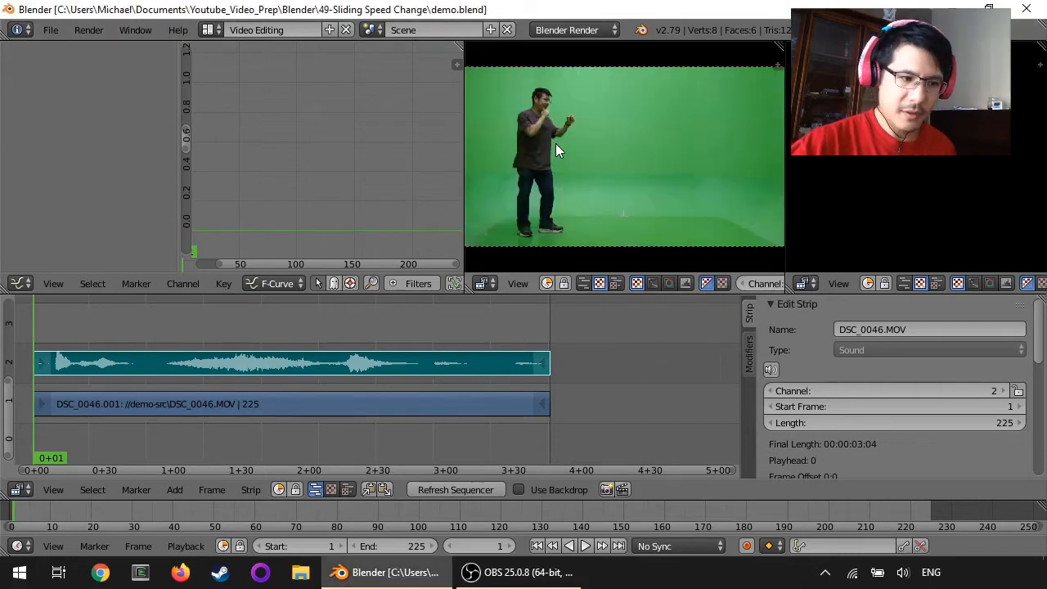
pyautogui.click(585, 546)
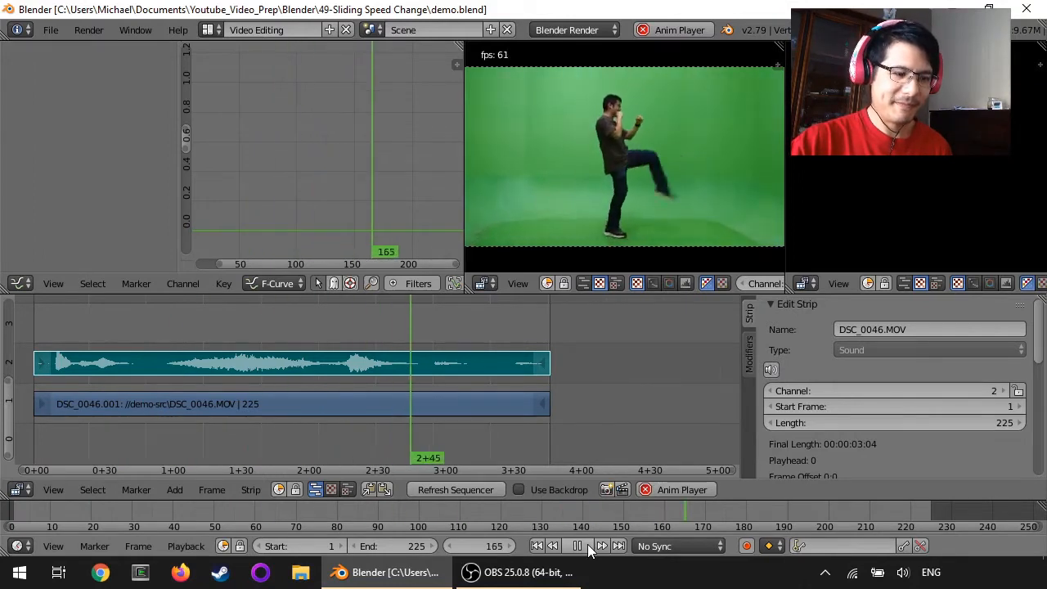
pyautogui.click(586, 545)
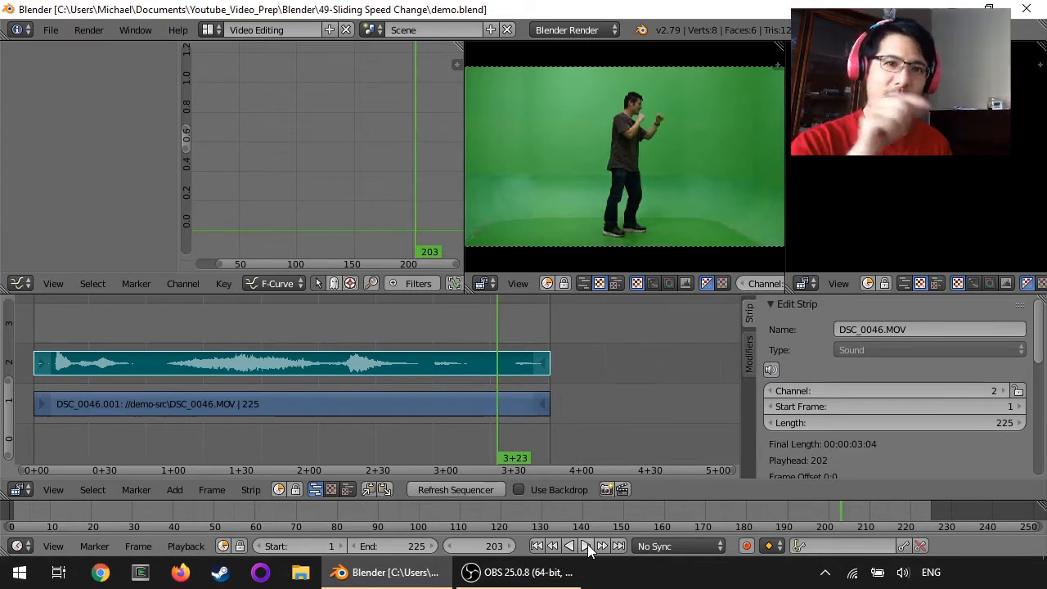
# Scrub back through the footage to examine the frames around the crouch before the kick.
pyautogui.moveTo(323, 409); pyautogui.dragTo(58, 406)
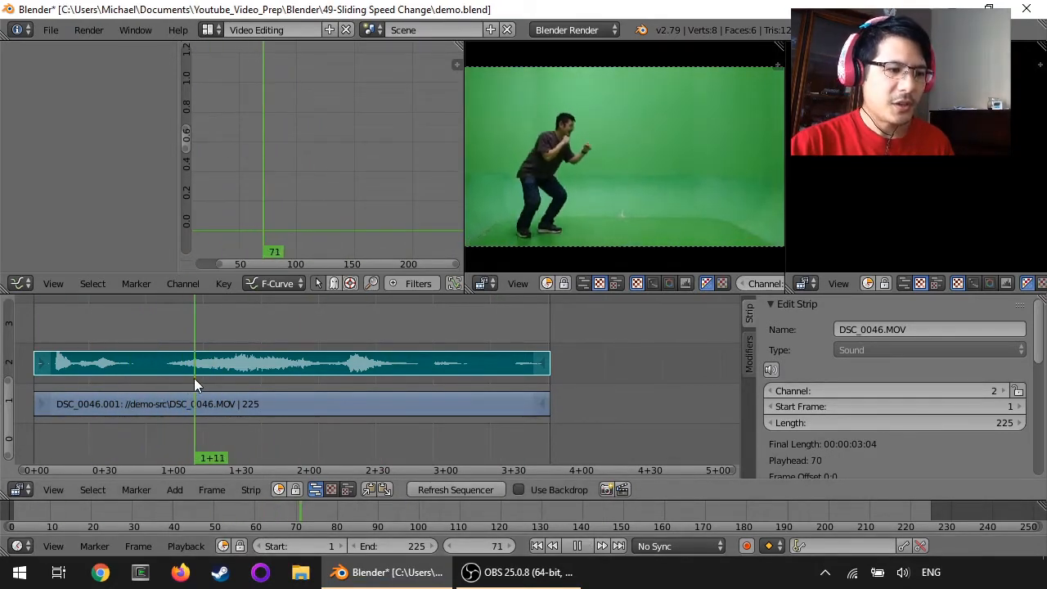
pyautogui.moveTo(194, 378)
pyautogui.mouseDown()
pyautogui.moveTo(344, 367)
pyautogui.moveTo(187, 395)
pyautogui.mouseUp()
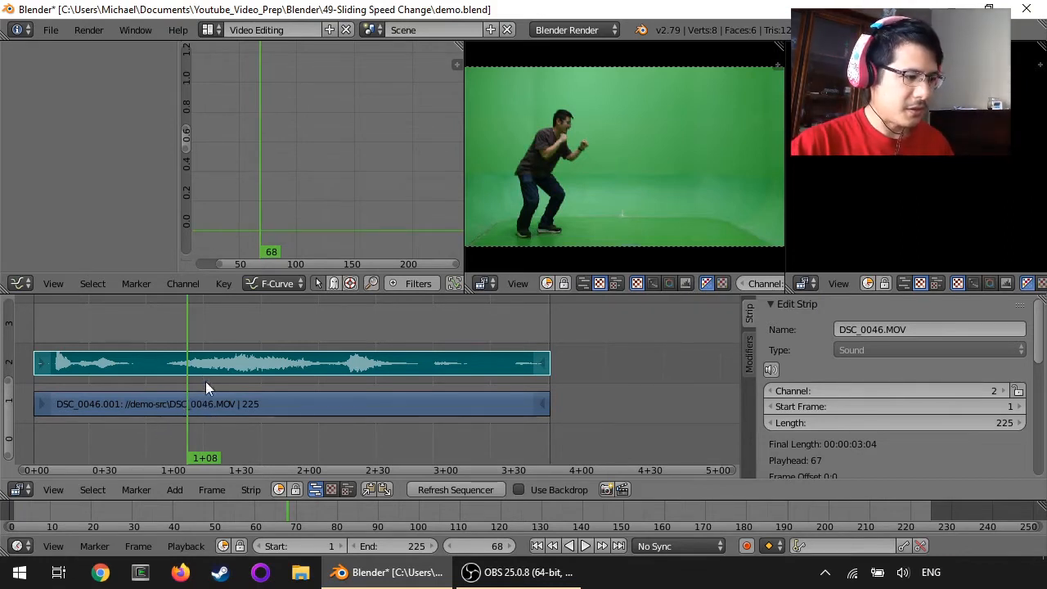
pyautogui.moveTo(186, 404); pyautogui.dragTo(134, 403)
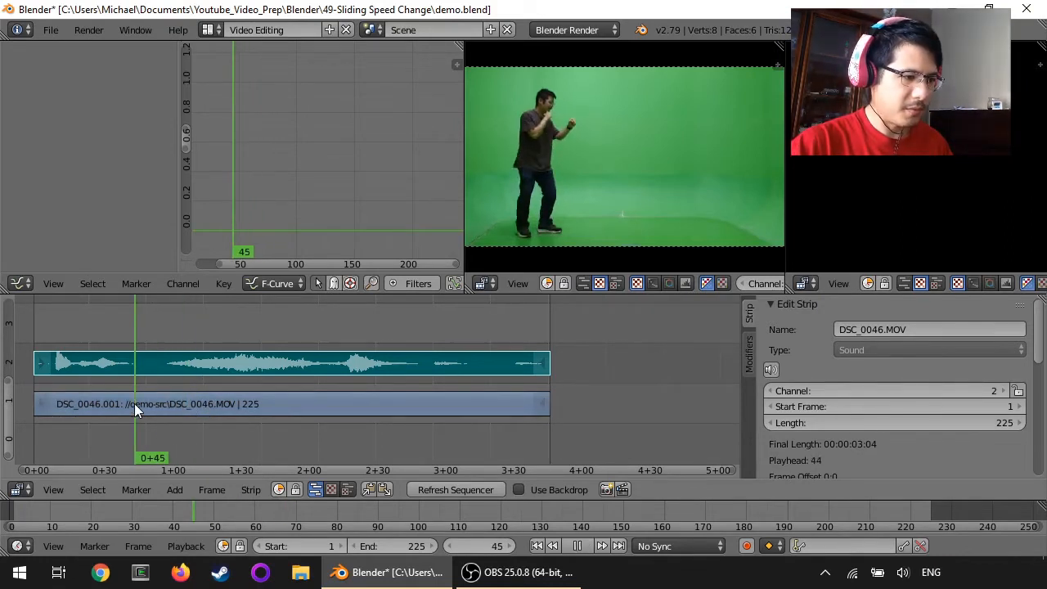
# Add a Speed Control effect strip to the DSC_0046.001 movie strip.
pyautogui.rightClick(191, 403)
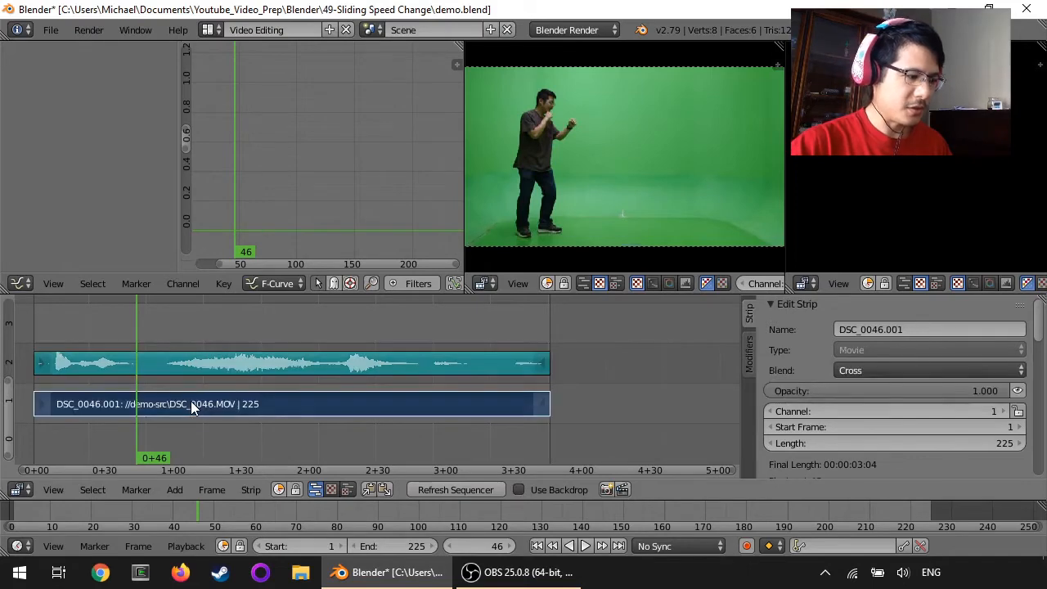
pyautogui.click(250, 491)
pyautogui.moveTo(176, 493)
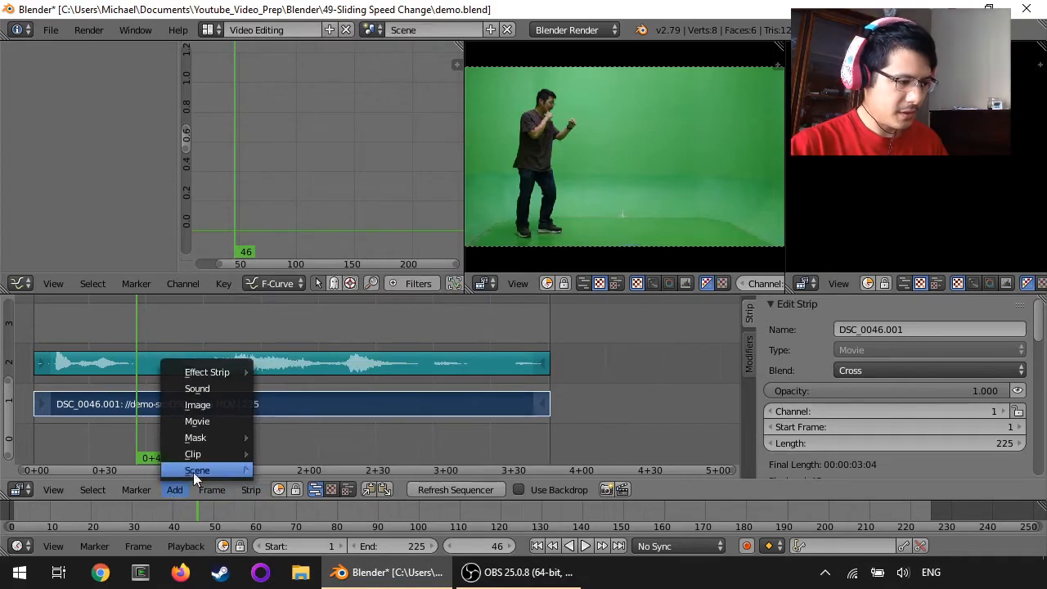
pyautogui.moveTo(206, 370)
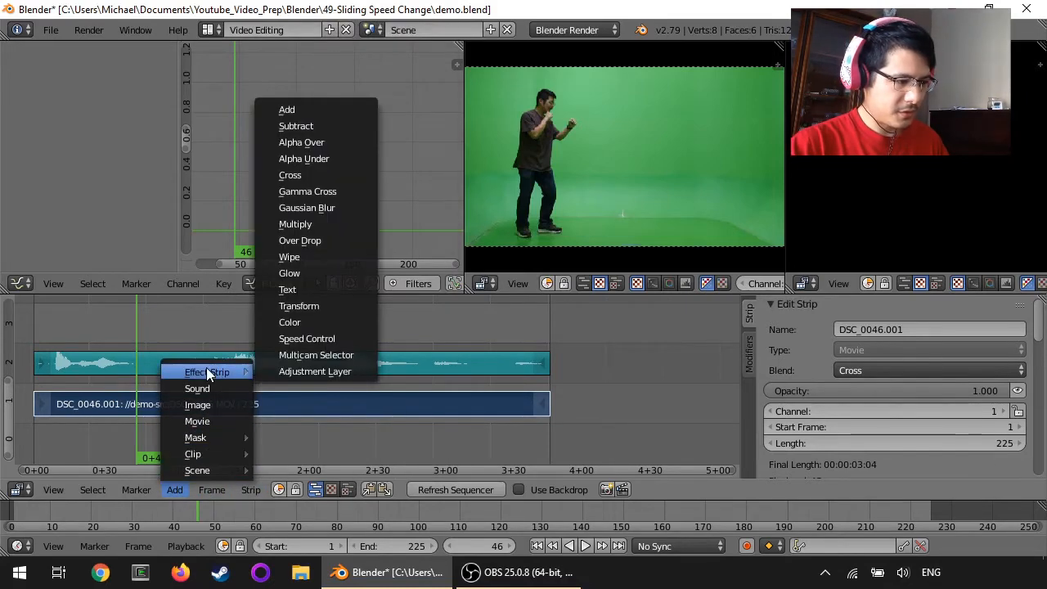
pyautogui.click(309, 339)
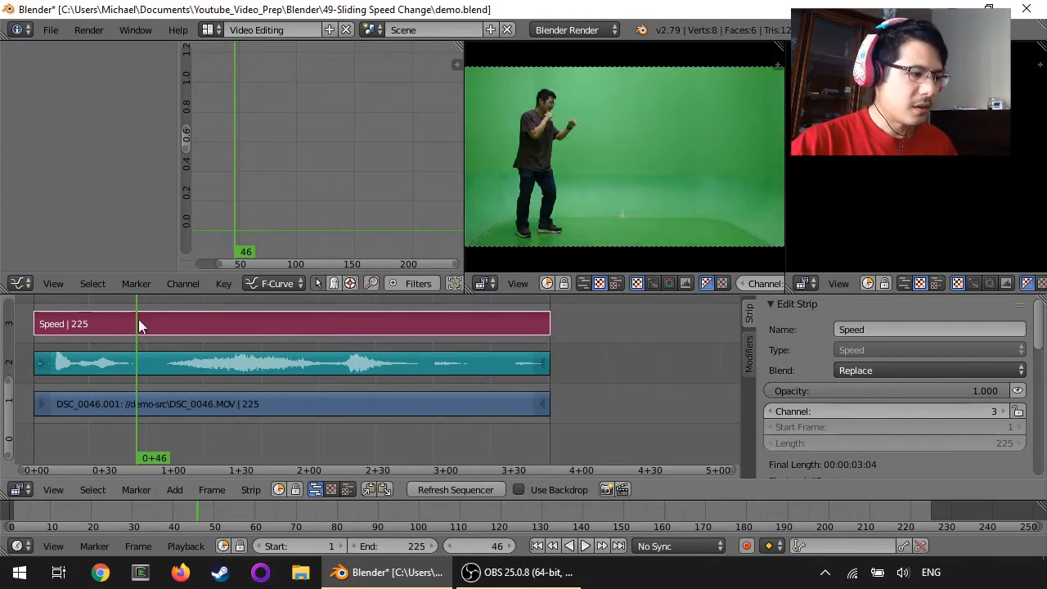
# Move the playhead to frame 73 and turn off Stretch to input strip length on the Speed strip.
pyautogui.press('a')
pyautogui.moveTo(135, 320); pyautogui.dragTo(198, 322)
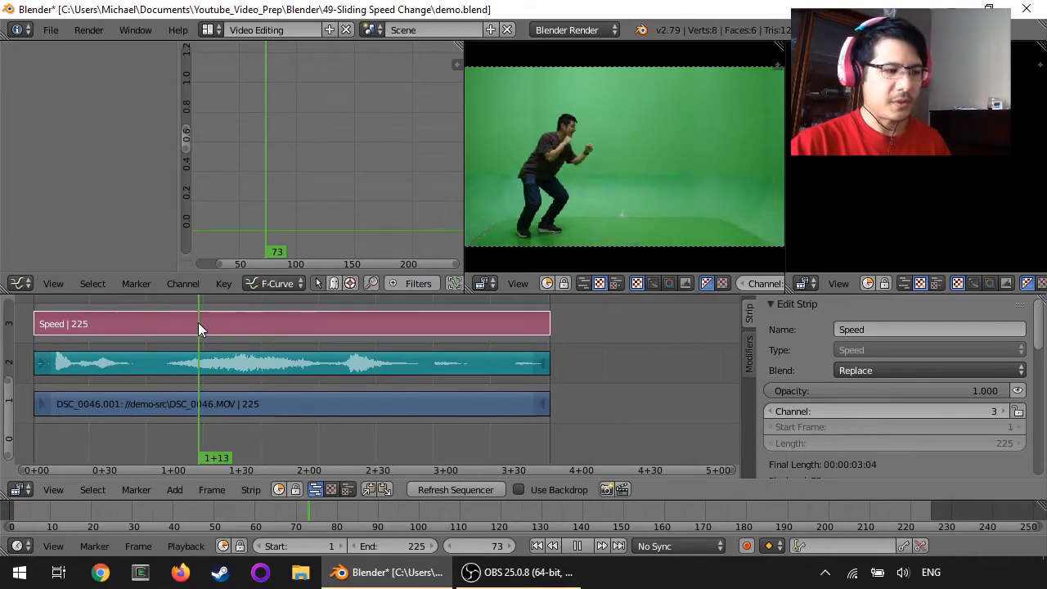
pyautogui.rightClick(198, 322)
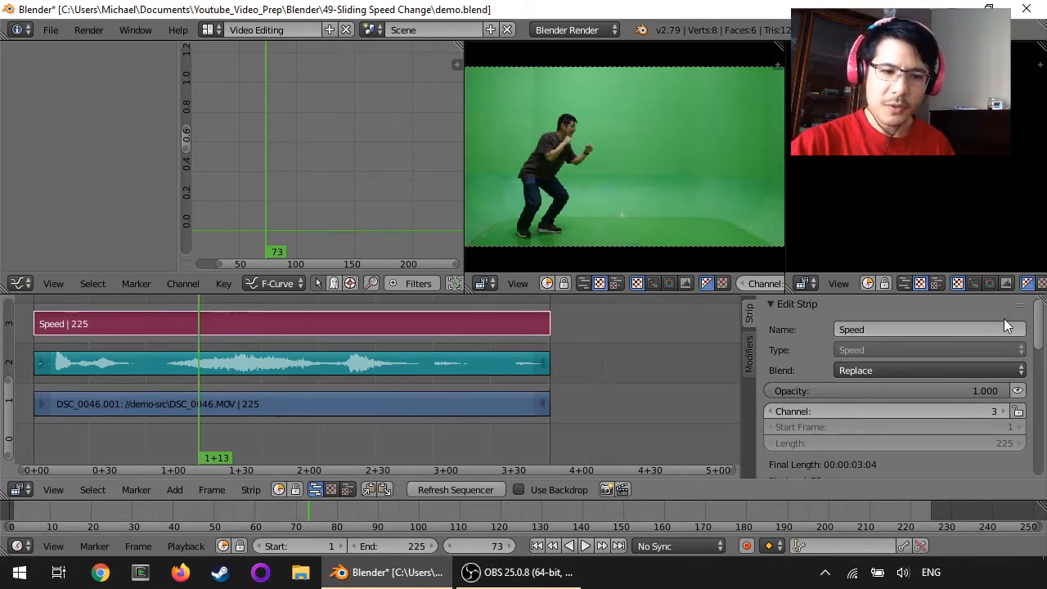
pyautogui.moveTo(1038, 328); pyautogui.dragTo(1032, 396)
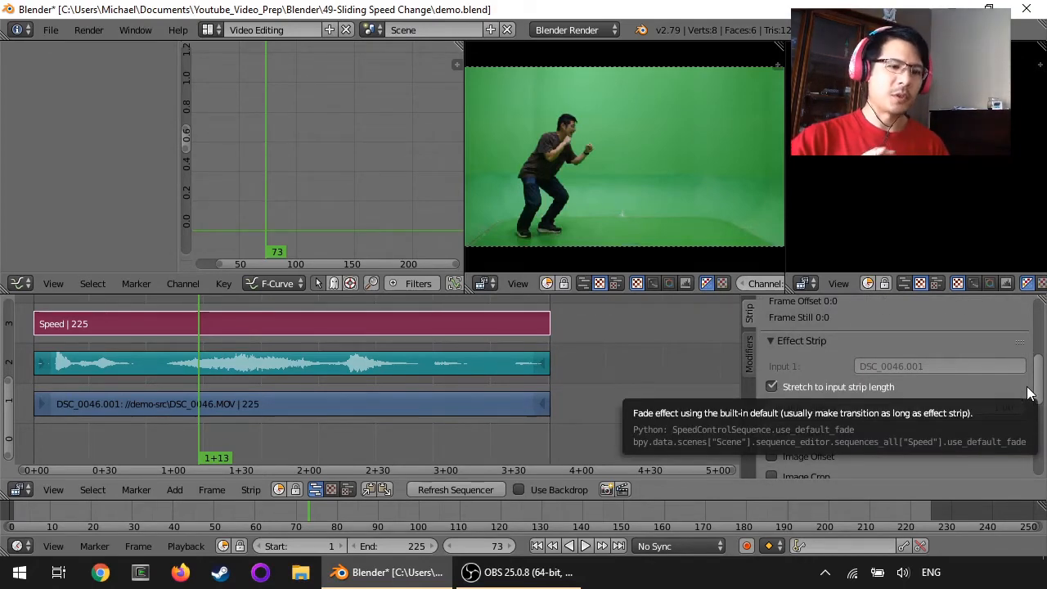
pyautogui.click(845, 390)
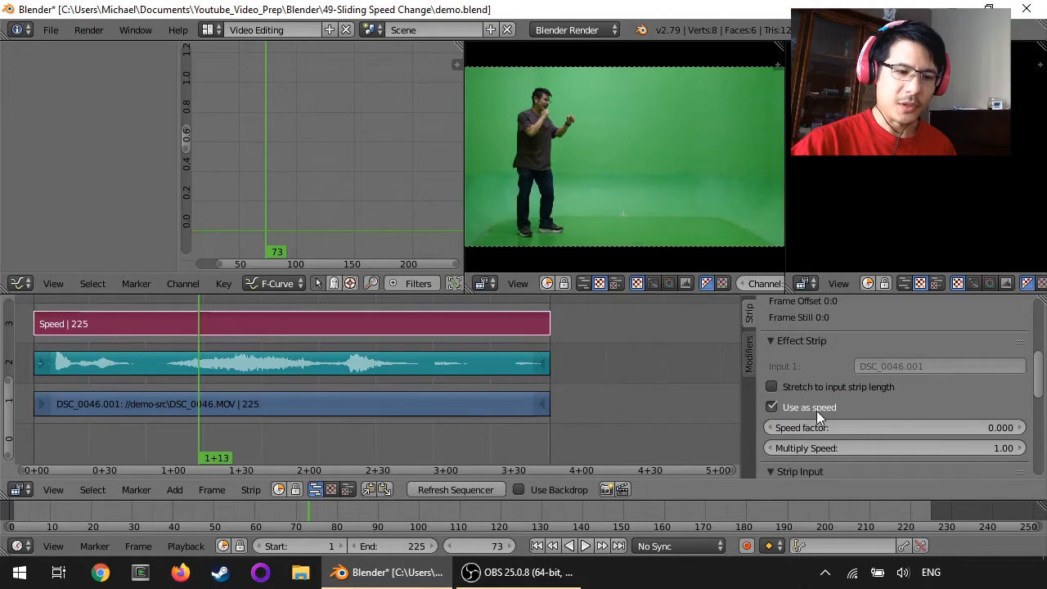
# Set the Speed strip's speed factor to 1 and insert a keyframe for it at frame 73.
pyautogui.click(951, 427)
pyautogui.write('1')
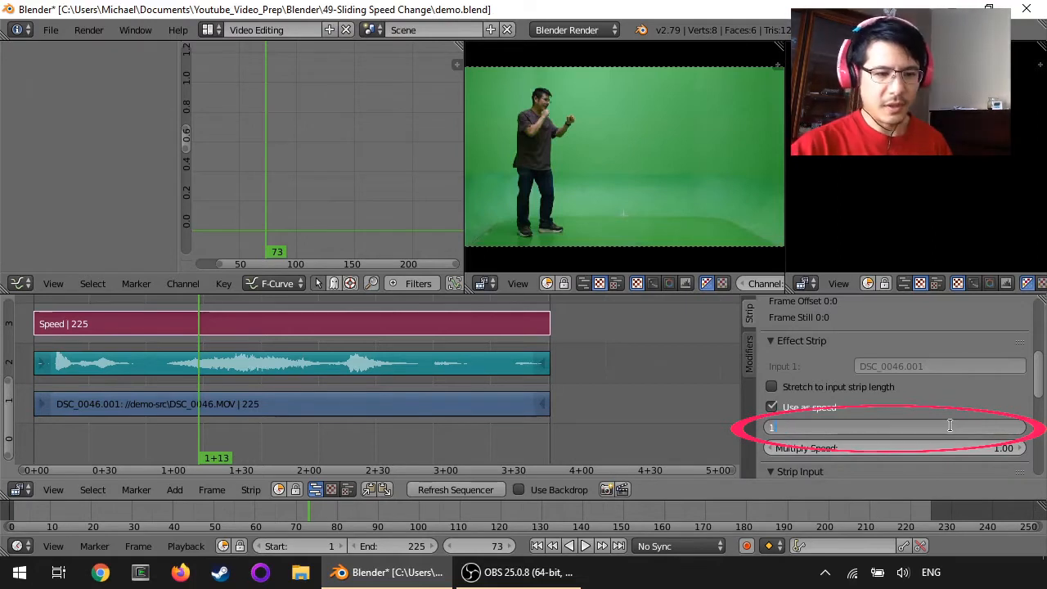
pyautogui.press('Return')
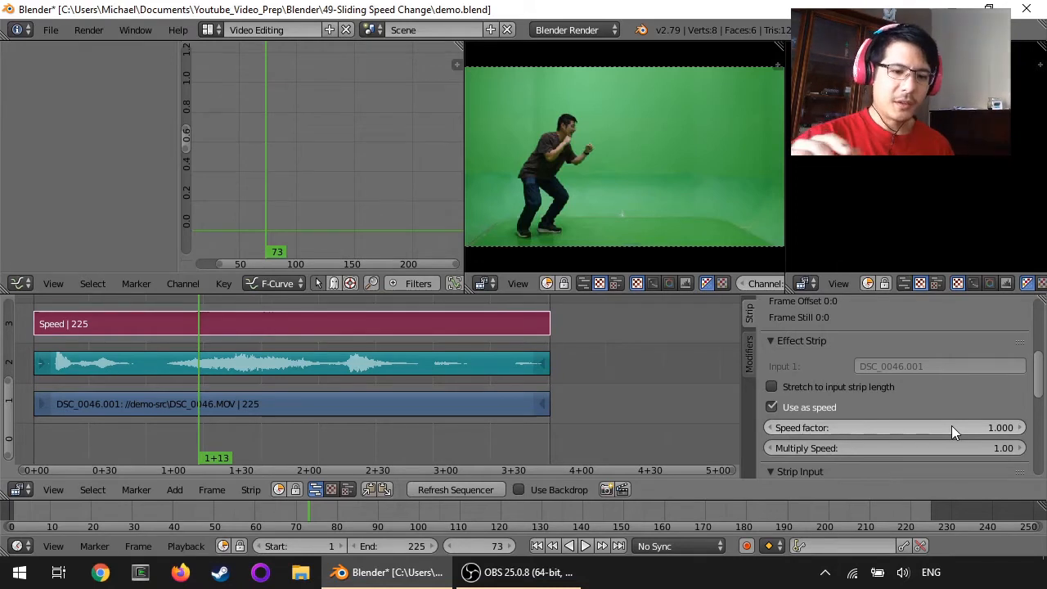
pyautogui.press('i')
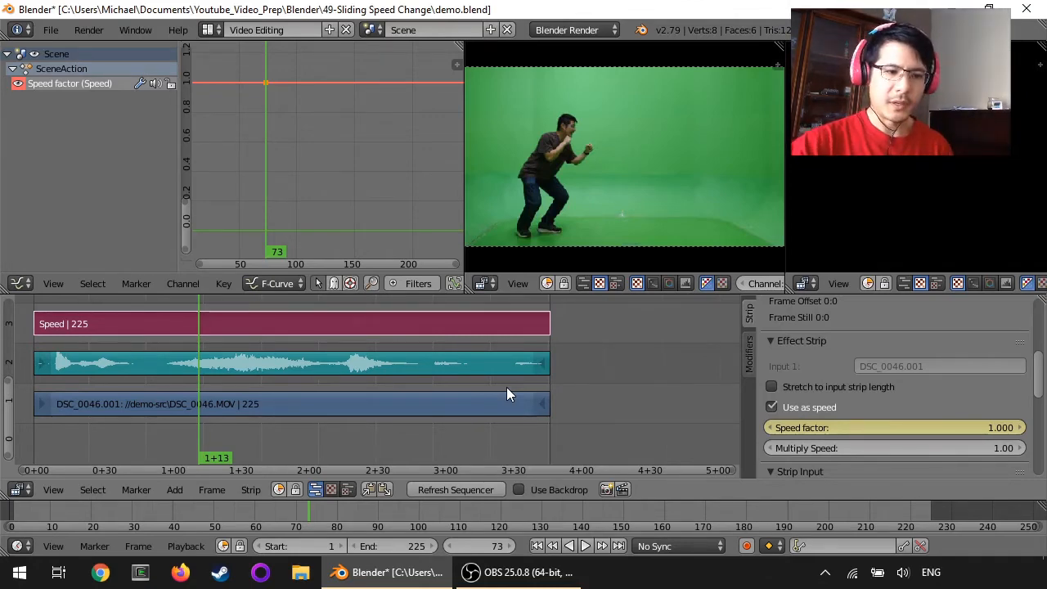
# Check the movie strip's properties and the scene's render frame rate, returning the upper editor to the Graph Editor.
pyautogui.rightClick(409, 402)
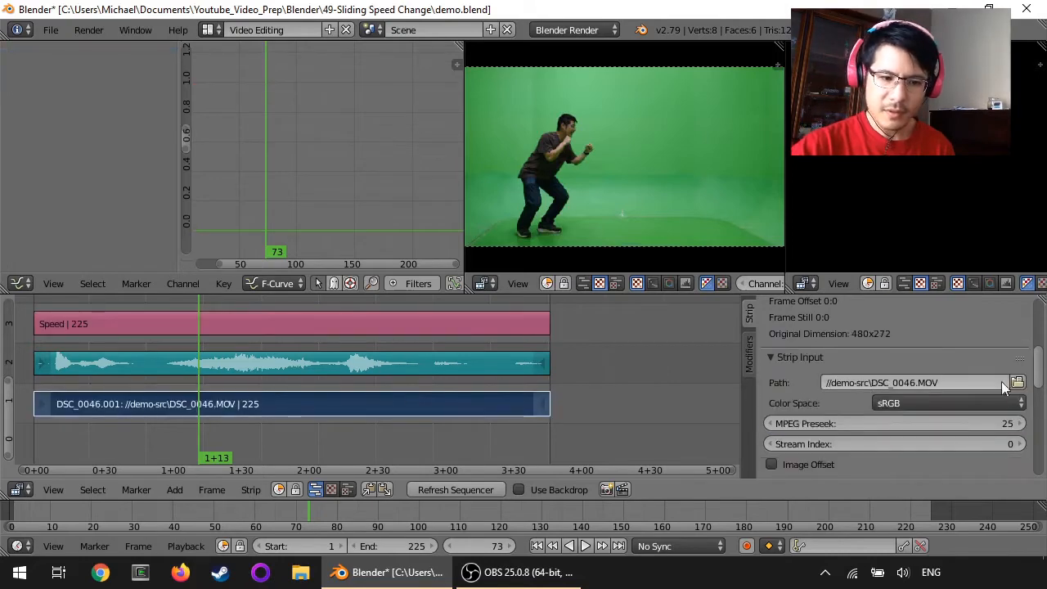
pyautogui.moveTo(1036, 380); pyautogui.dragTo(1037, 364)
pyautogui.scroll(2, 1035, 344)
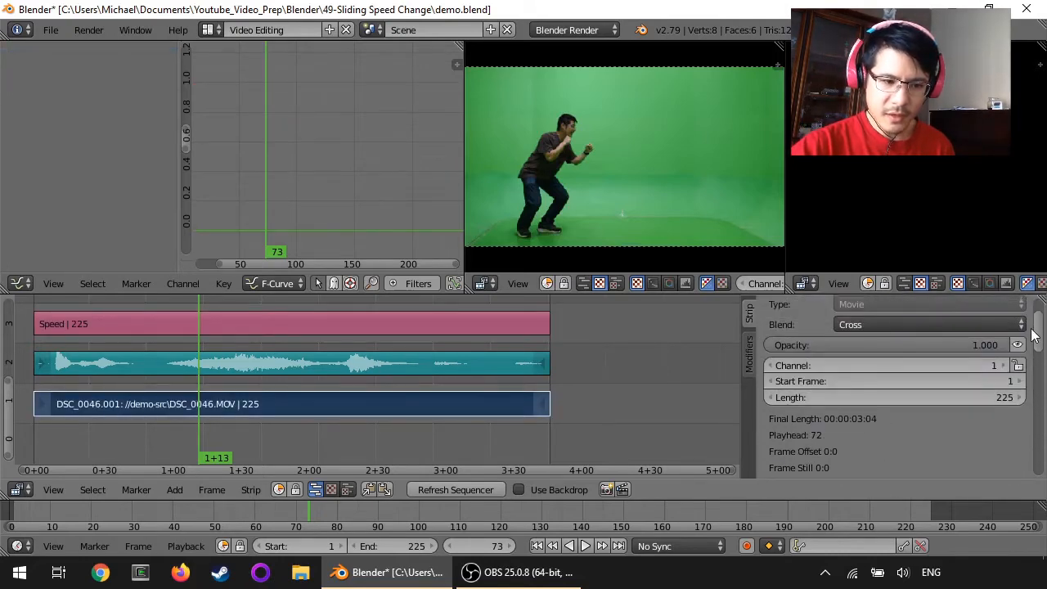
pyautogui.scroll(-4, 1034, 344)
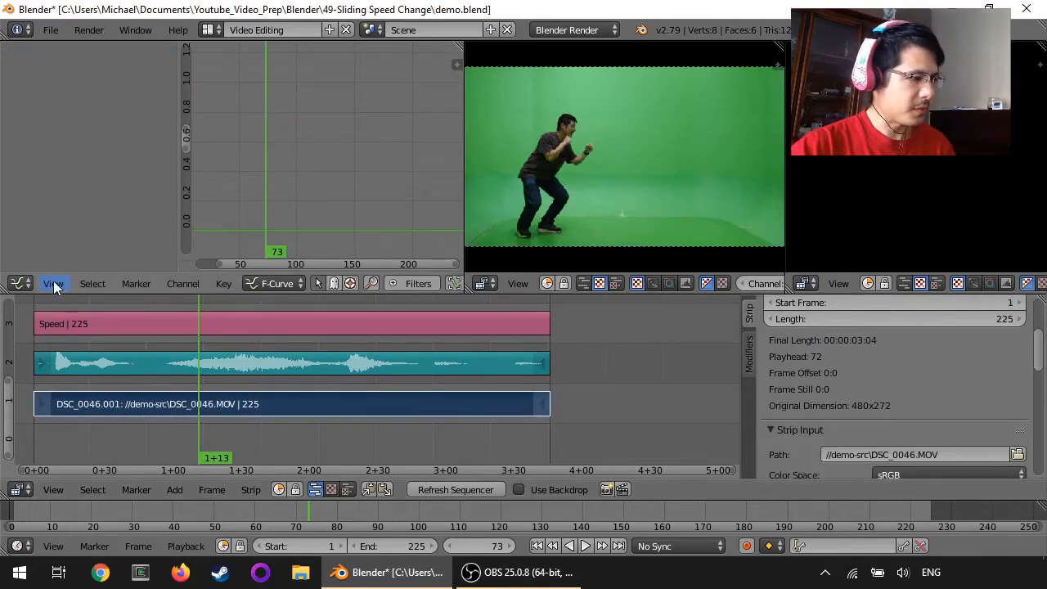
pyautogui.click(23, 285)
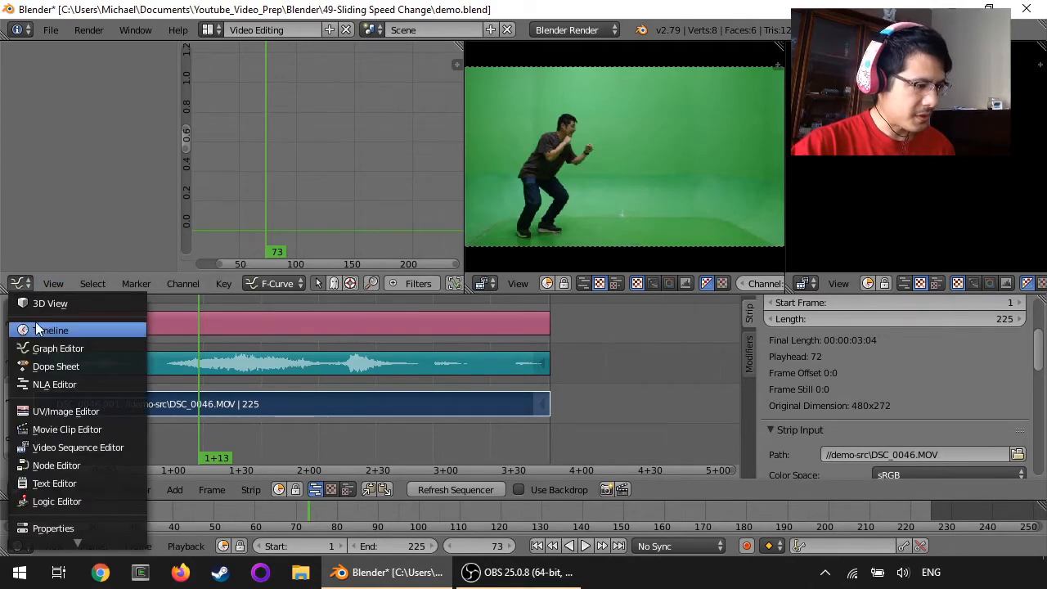
pyautogui.click(59, 527)
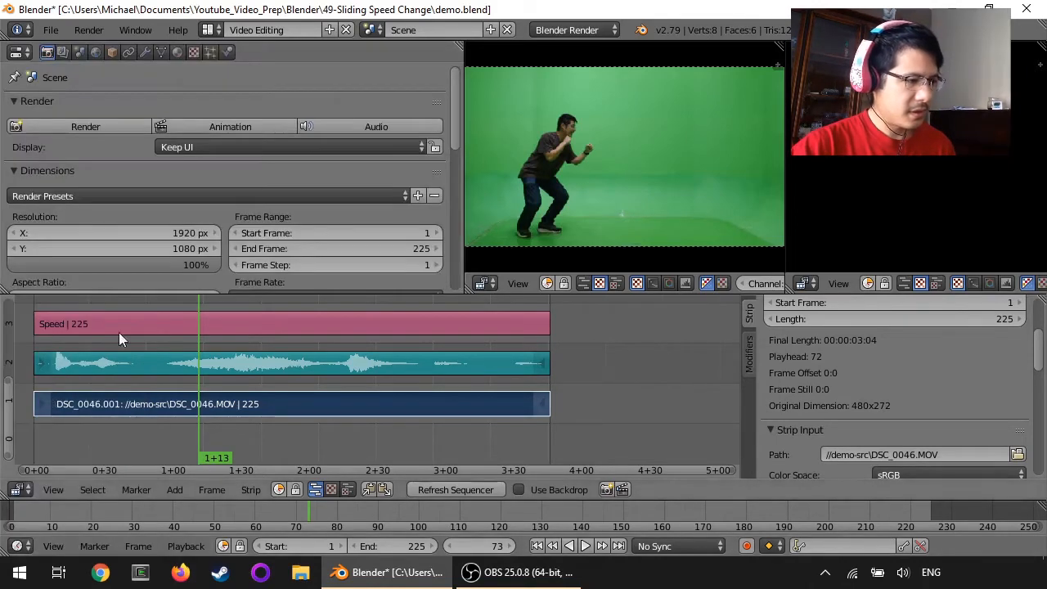
pyautogui.scroll(-2, 189, 211)
pyautogui.scroll(-1, 189, 211)
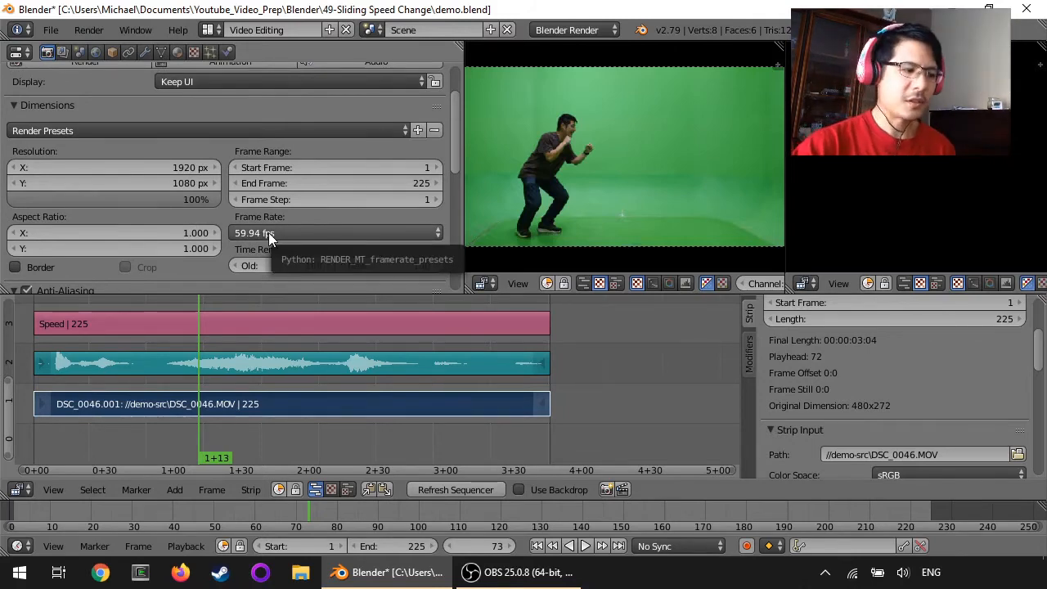
pyautogui.scroll(2, 264, 233)
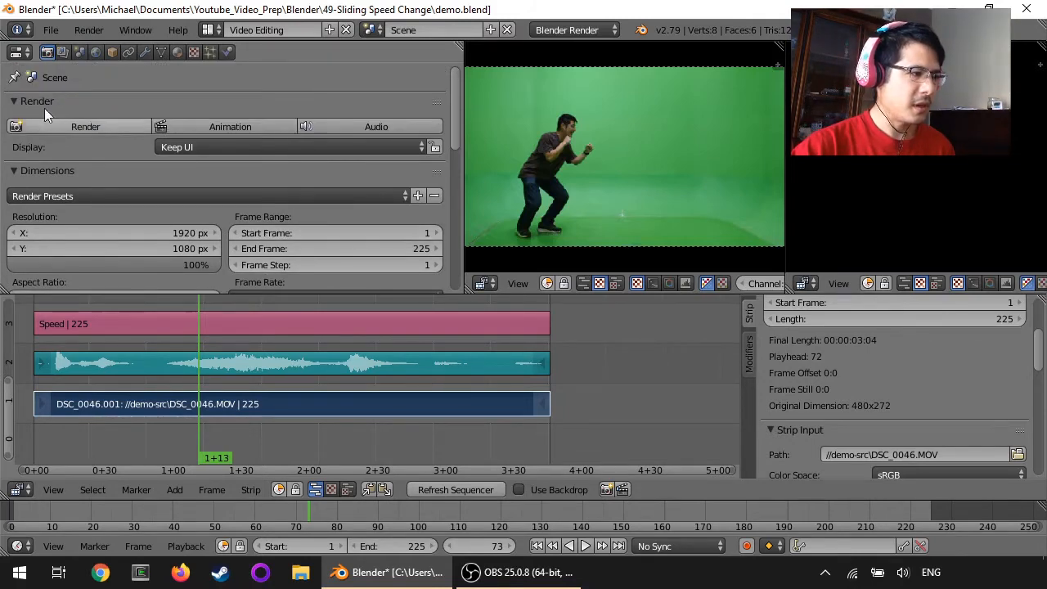
pyautogui.click(21, 52)
pyautogui.click(52, 116)
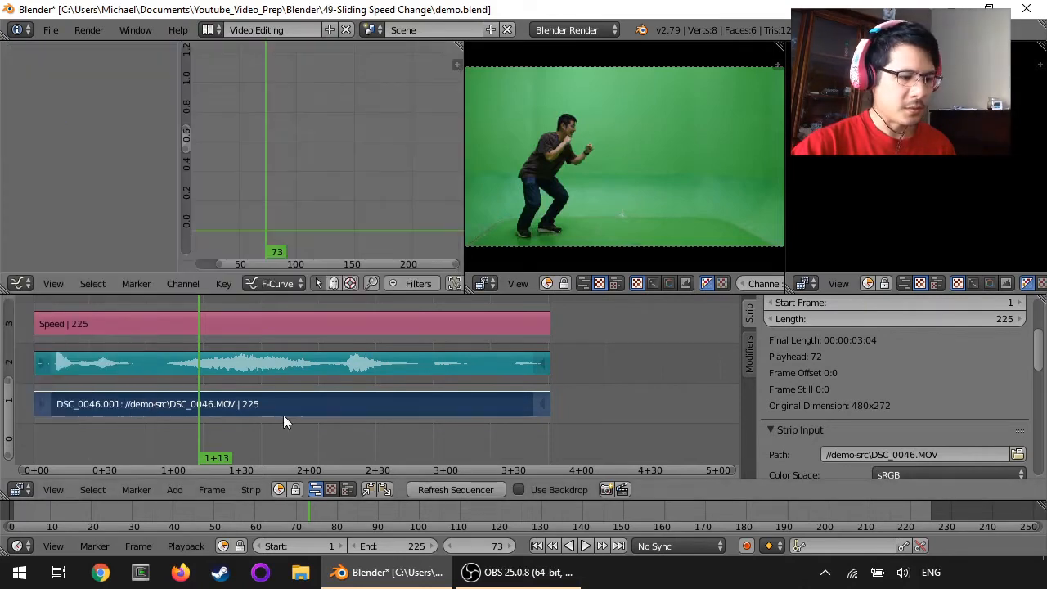
# Advance the playhead 60 frames to frame 133 and reselect the Speed strip to show its effect settings.
pyautogui.click(473, 546)
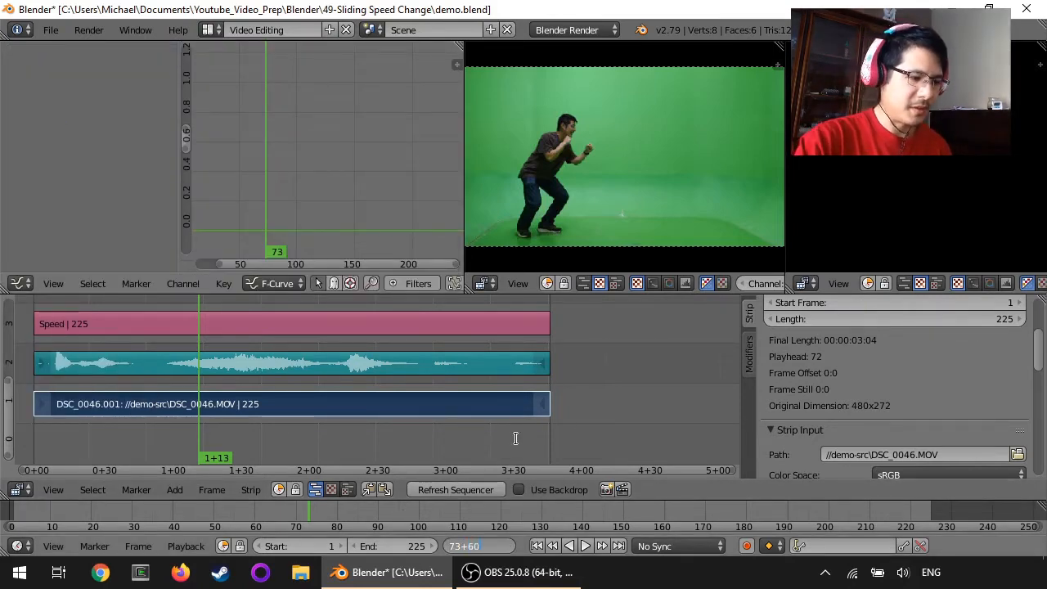
pyautogui.press('Return')
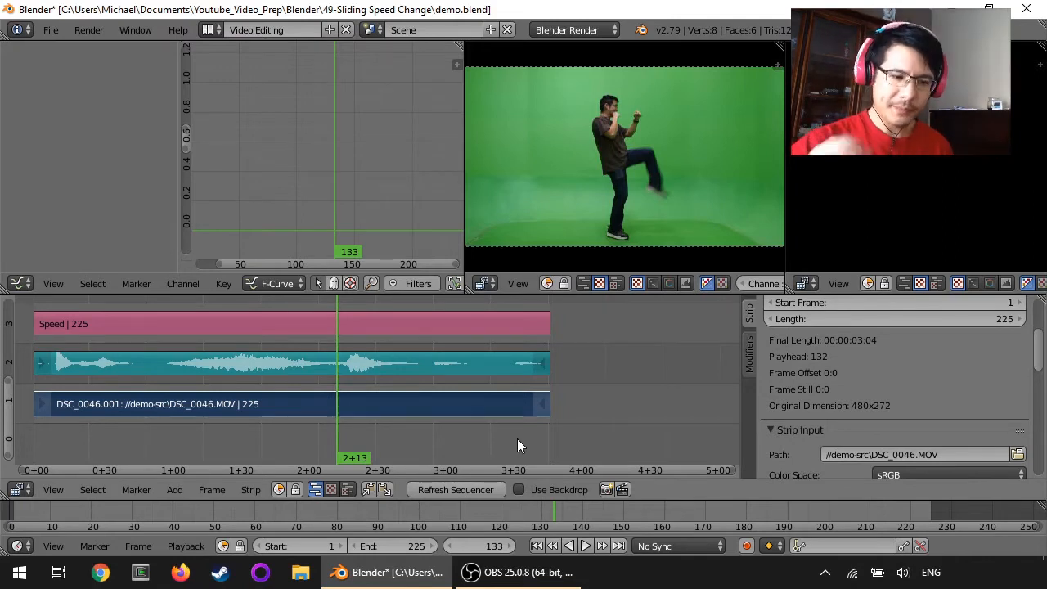
pyautogui.rightClick(319, 327)
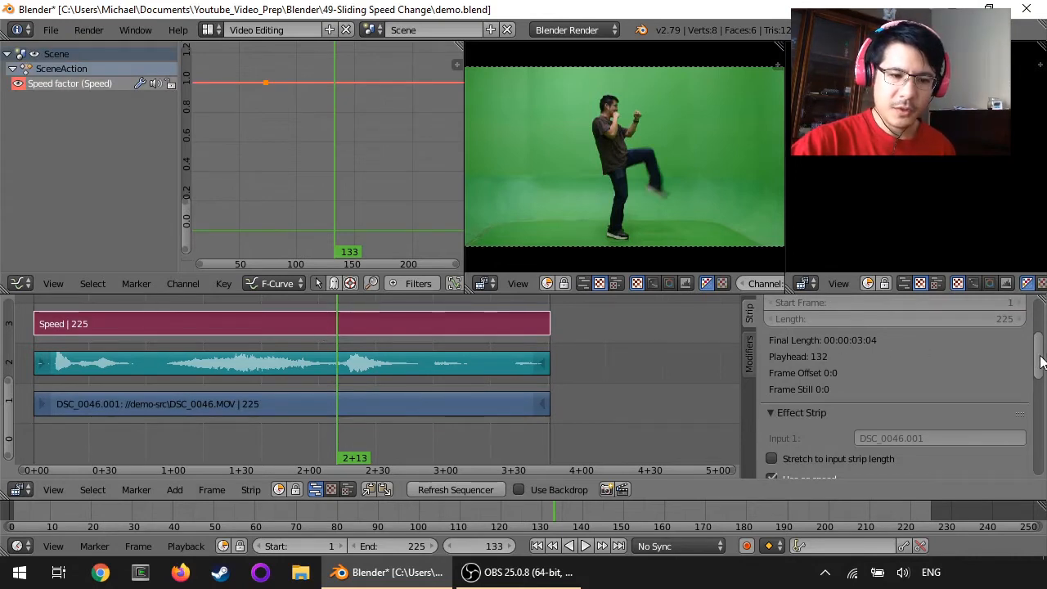
pyautogui.moveTo(1040, 361); pyautogui.dragTo(1040, 390)
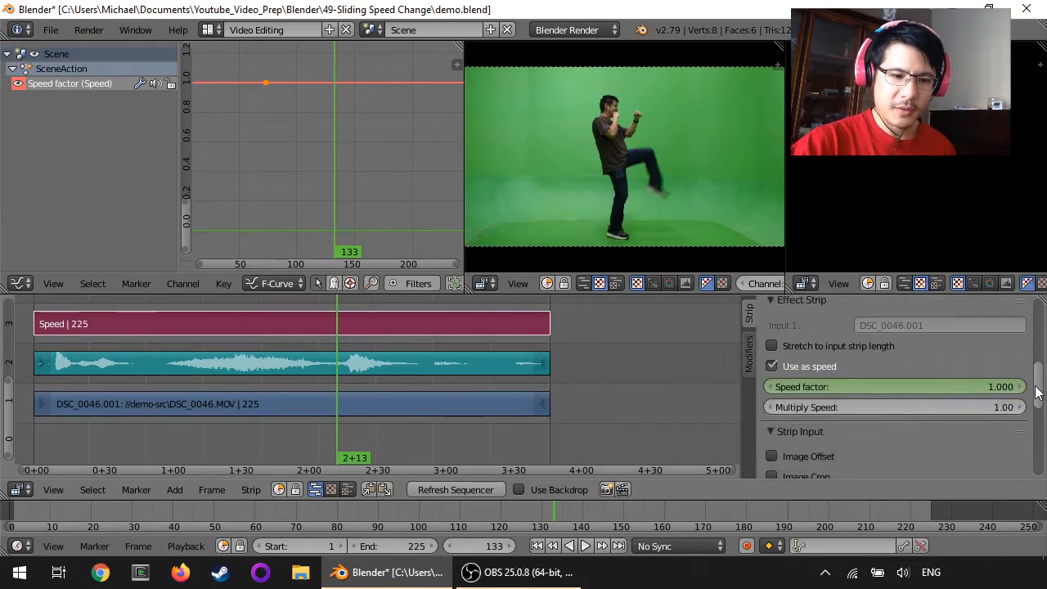
# Set the Speed strip's speed factor to 1/4 and insert a keyframe for it at frame 133.
pyautogui.click(941, 385)
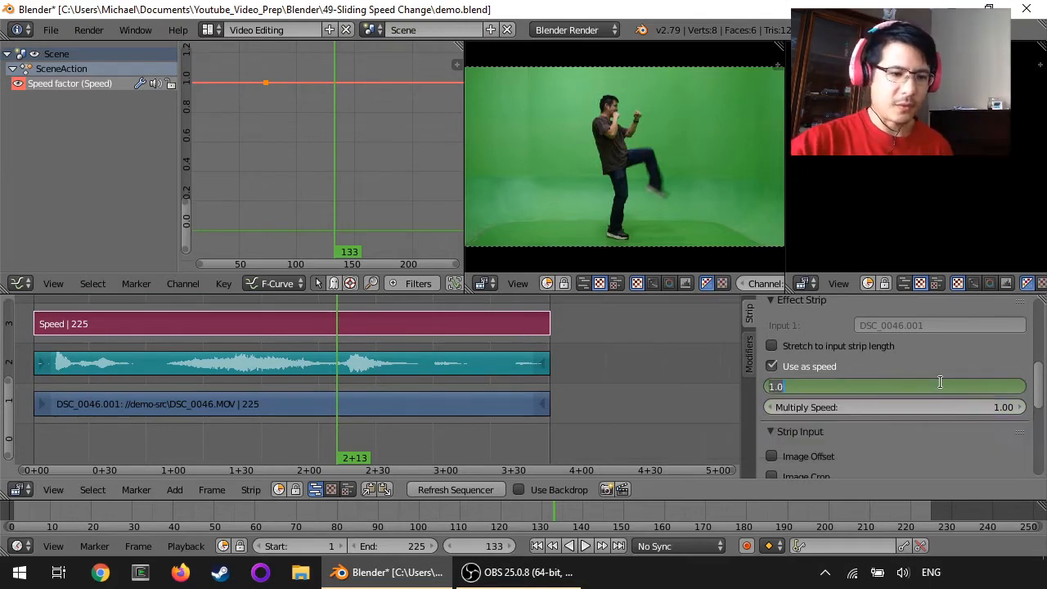
pyautogui.write('1/4')
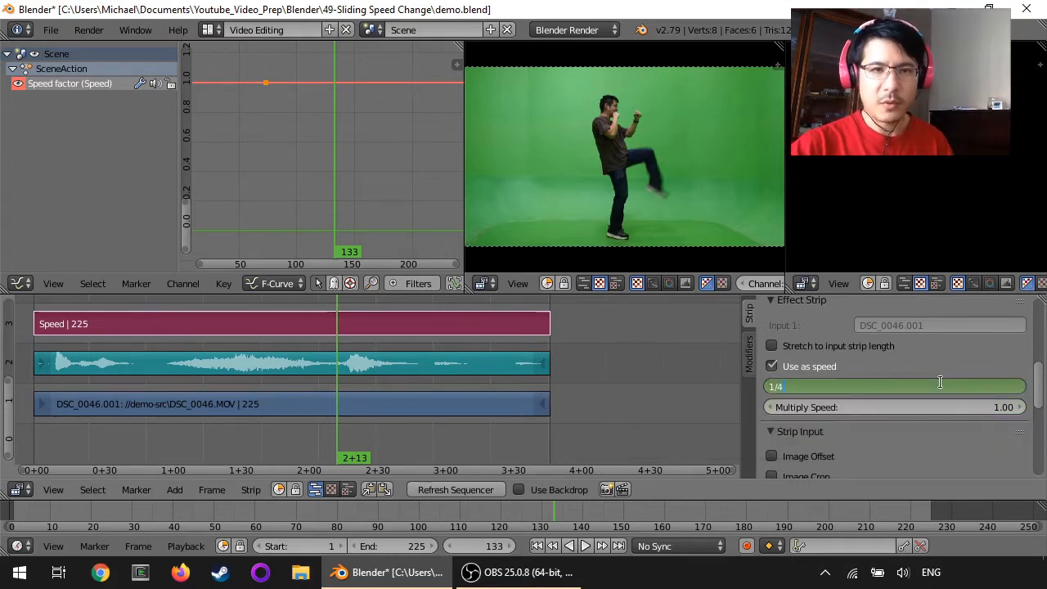
pyautogui.press('Return')
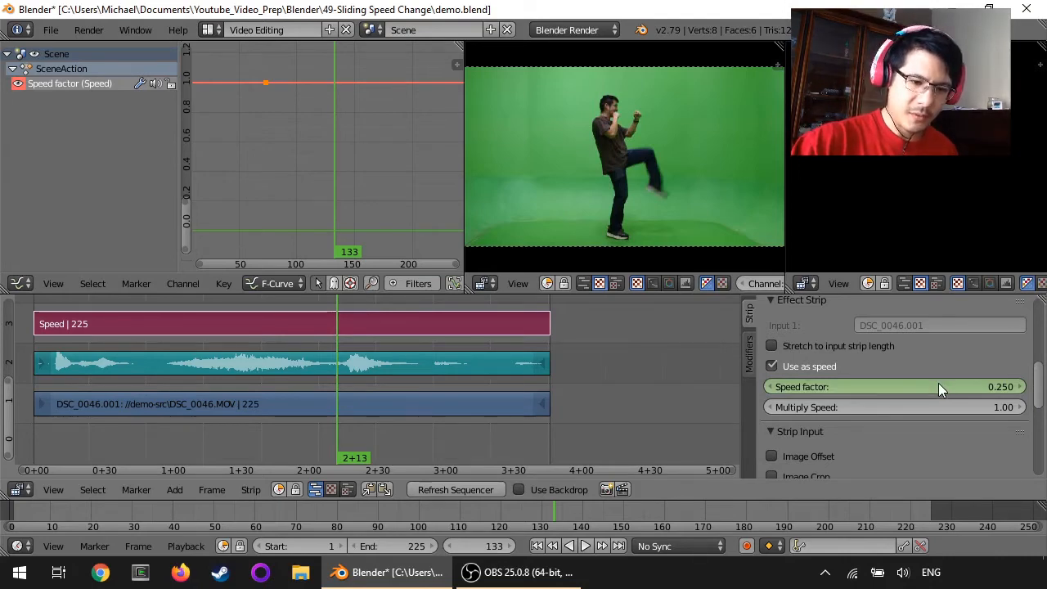
pyautogui.rightClick(937, 384)
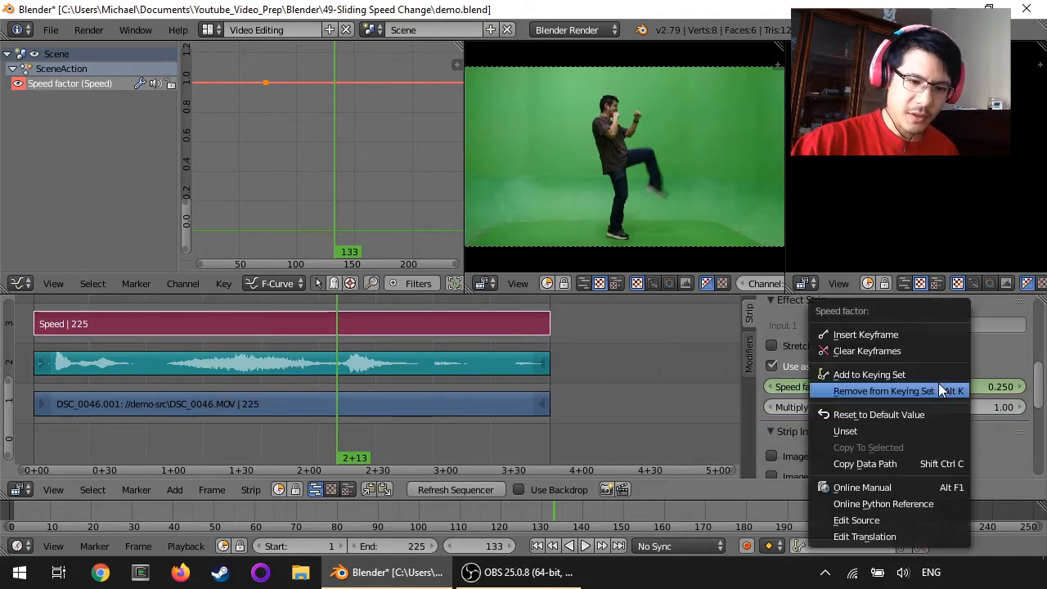
pyautogui.click(917, 335)
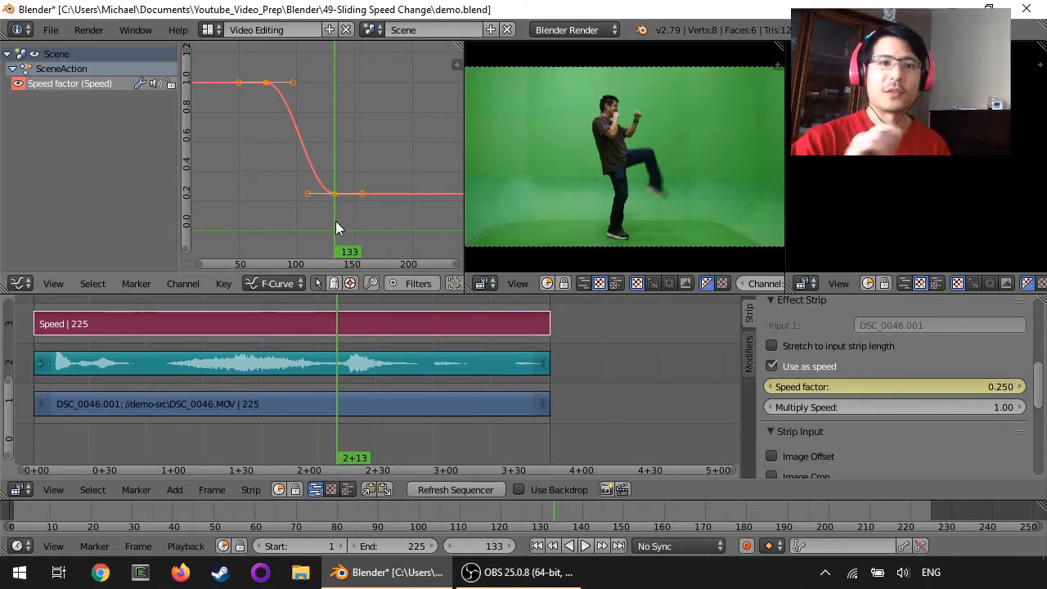
# Play the sequence from the first frame to review the slow-motion transition, and stop the playback.
pyautogui.click(537, 545)
pyautogui.click(584, 545)
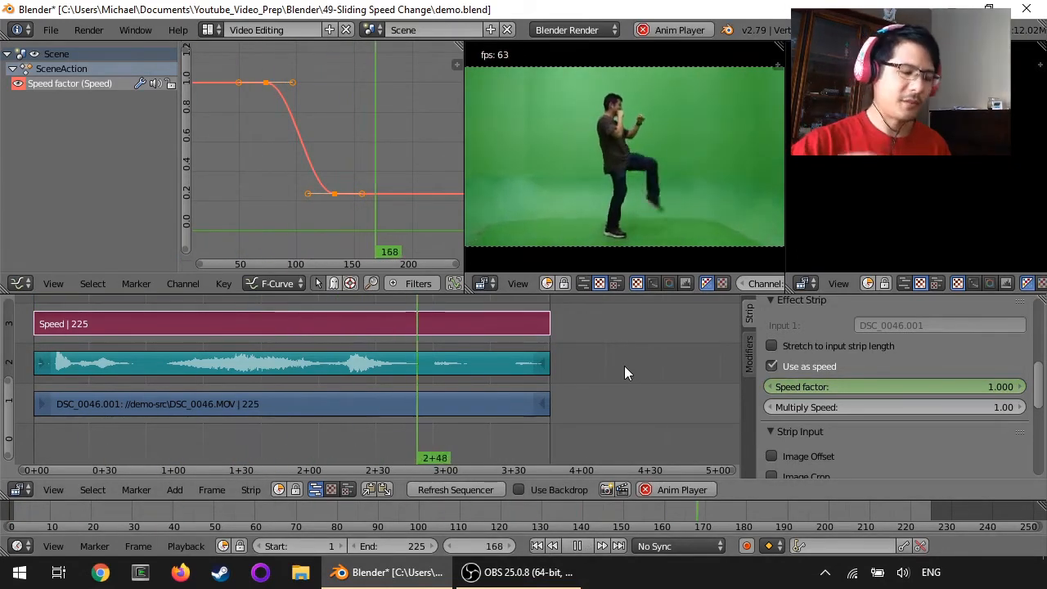
pyautogui.click(675, 489)
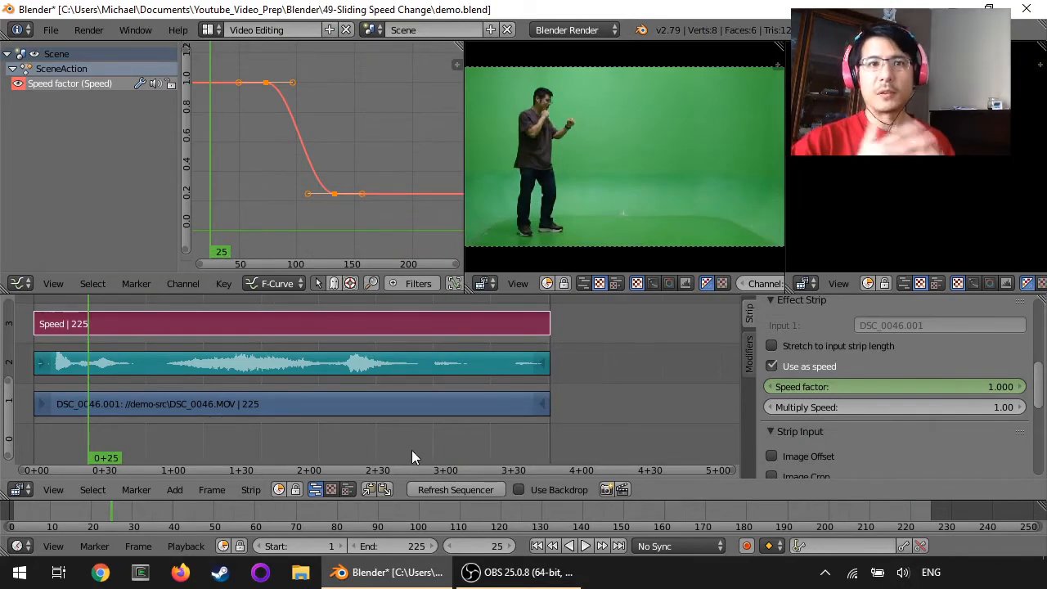
# Refresh the sequencer and replay the sequence from the first frame to check the speed change again.
pyautogui.click(472, 489)
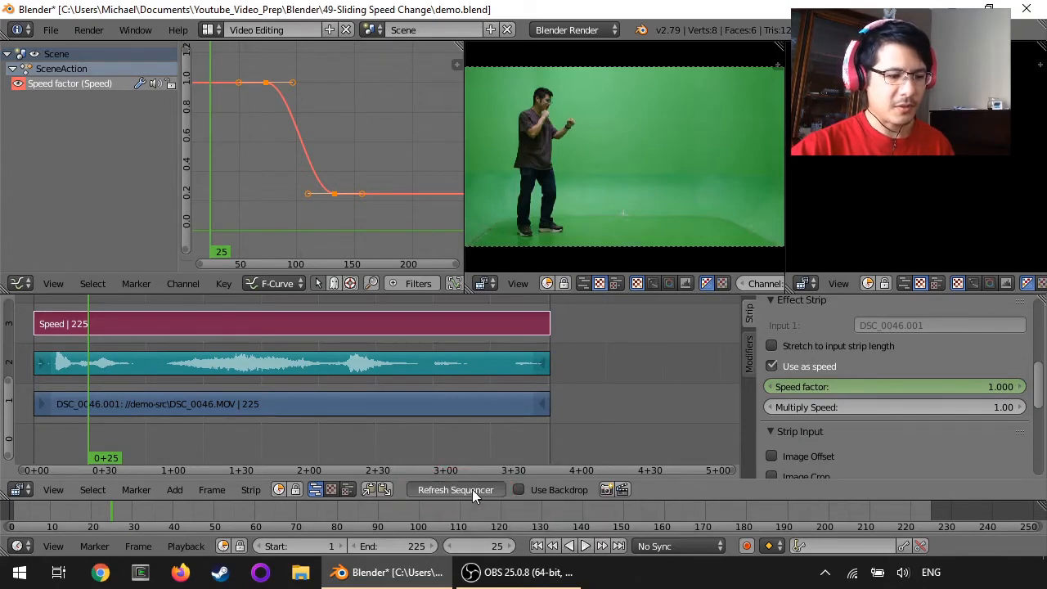
pyautogui.click(537, 545)
pyautogui.click(585, 546)
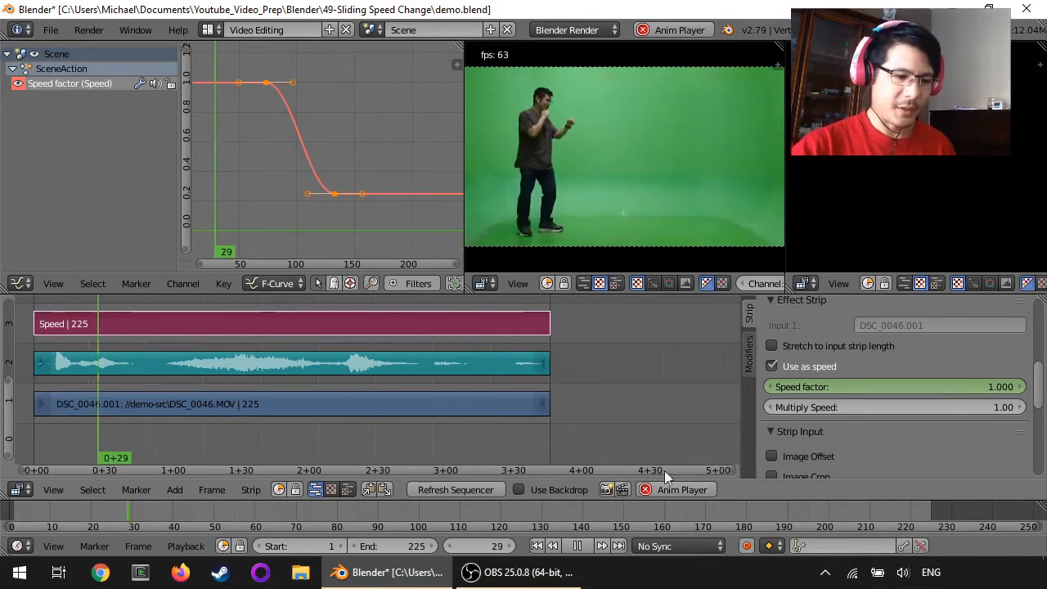
pyautogui.click(678, 489)
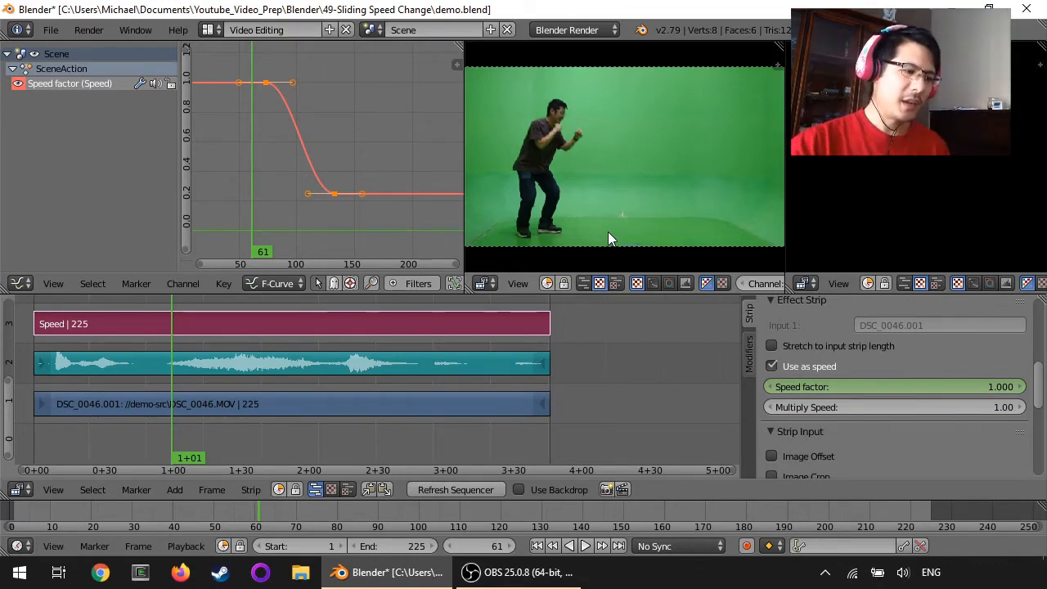
# Jump to the keyframe at frame 133, set the speed factor there to 0.1 and refresh the sequencer.
pyautogui.press('Up')
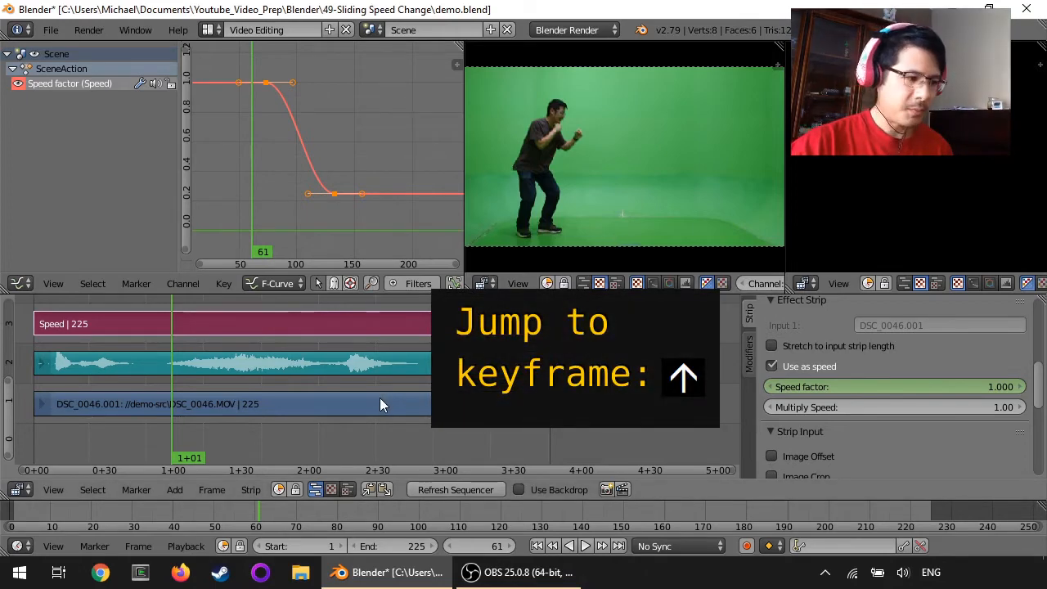
pyautogui.press('Up')
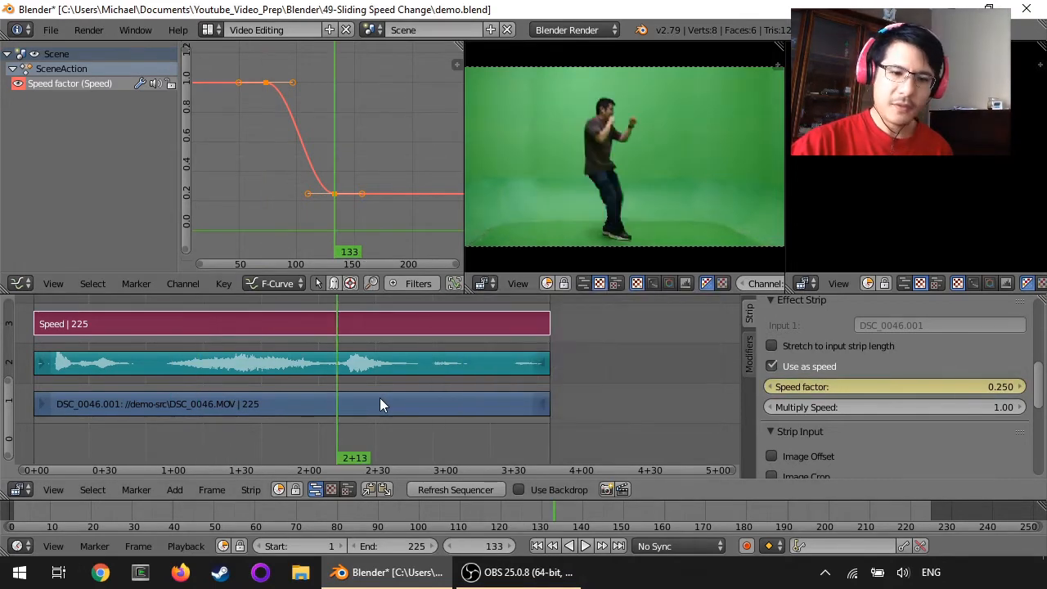
pyautogui.click(943, 388)
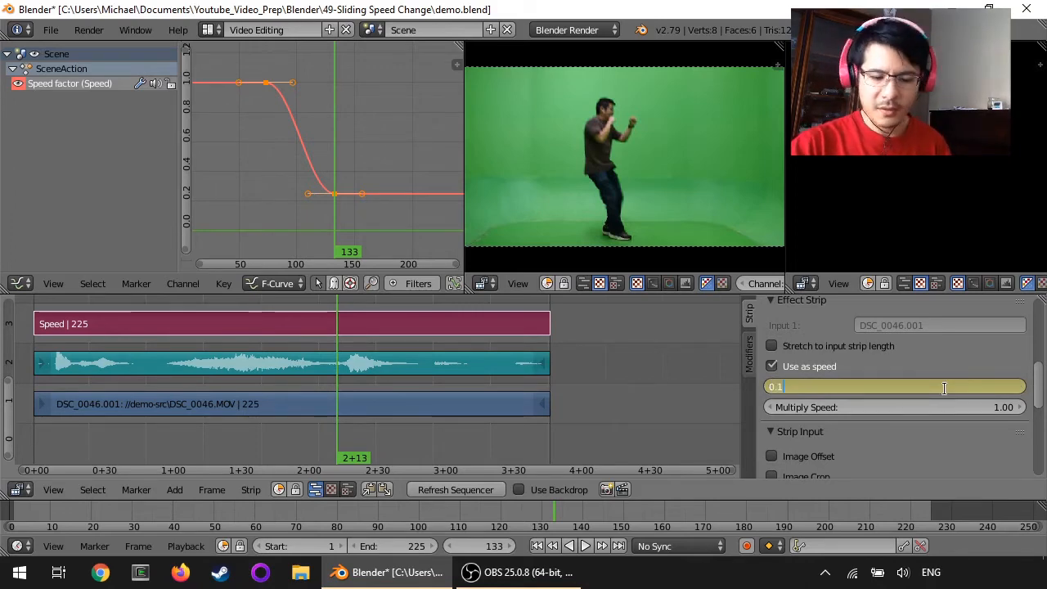
pyautogui.press('Return')
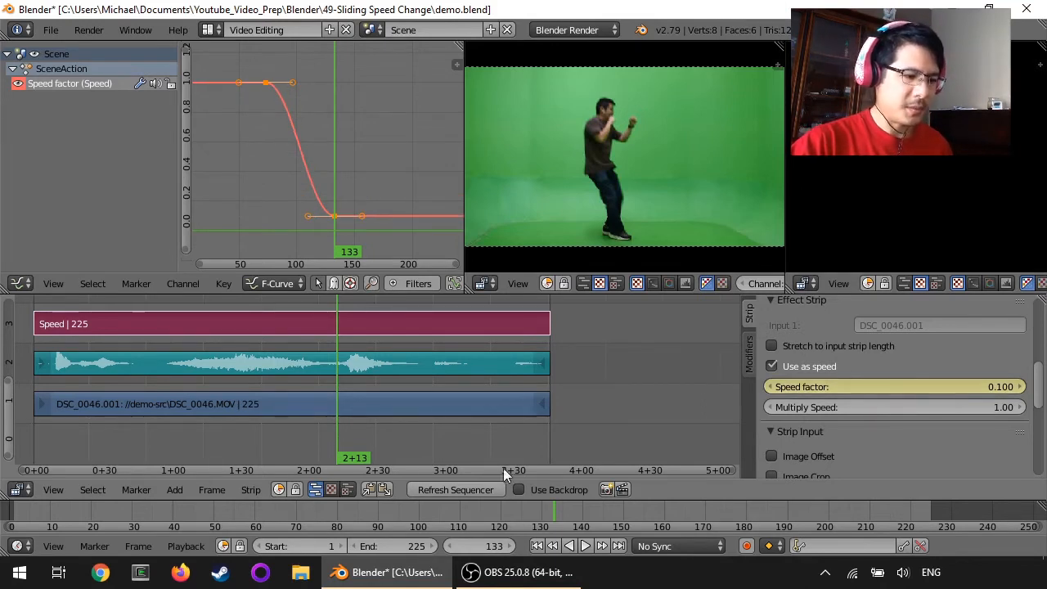
pyautogui.click(456, 489)
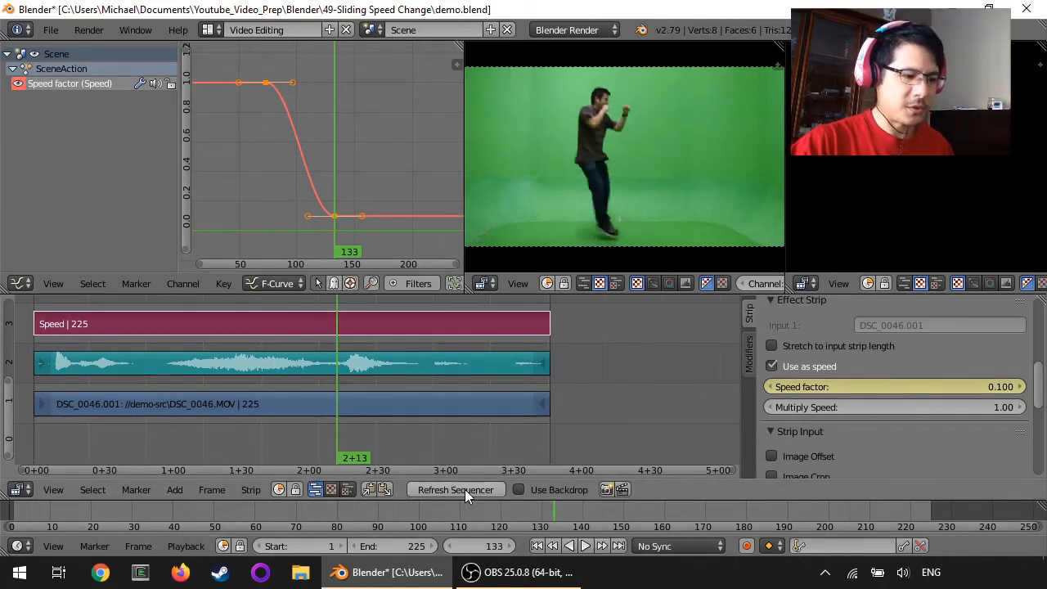
# Replay the sequence from the first frame and scrub through the slowed section to frame 218.
pyautogui.click(538, 546)
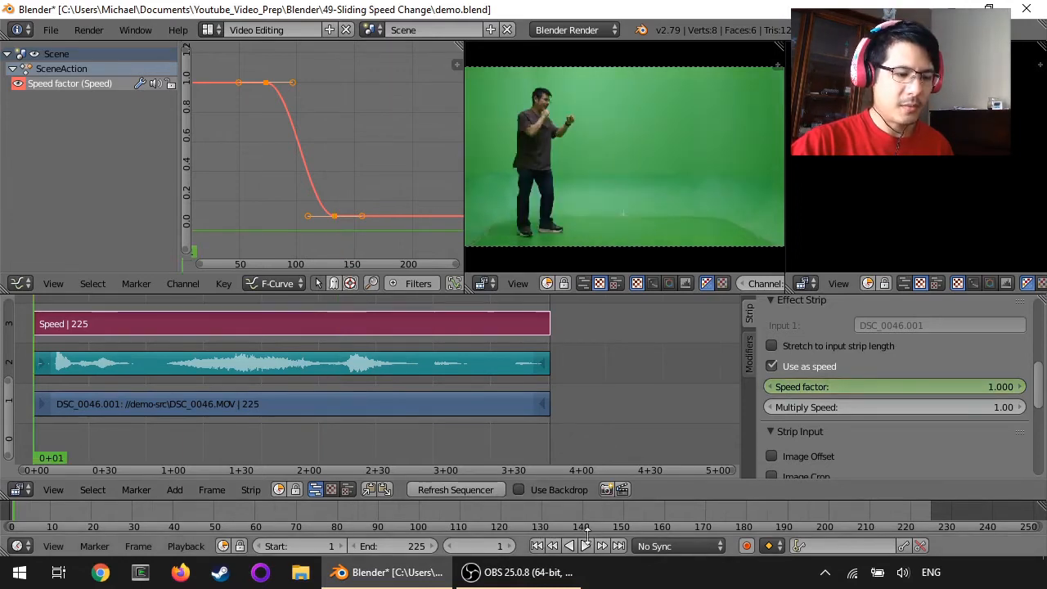
pyautogui.click(585, 545)
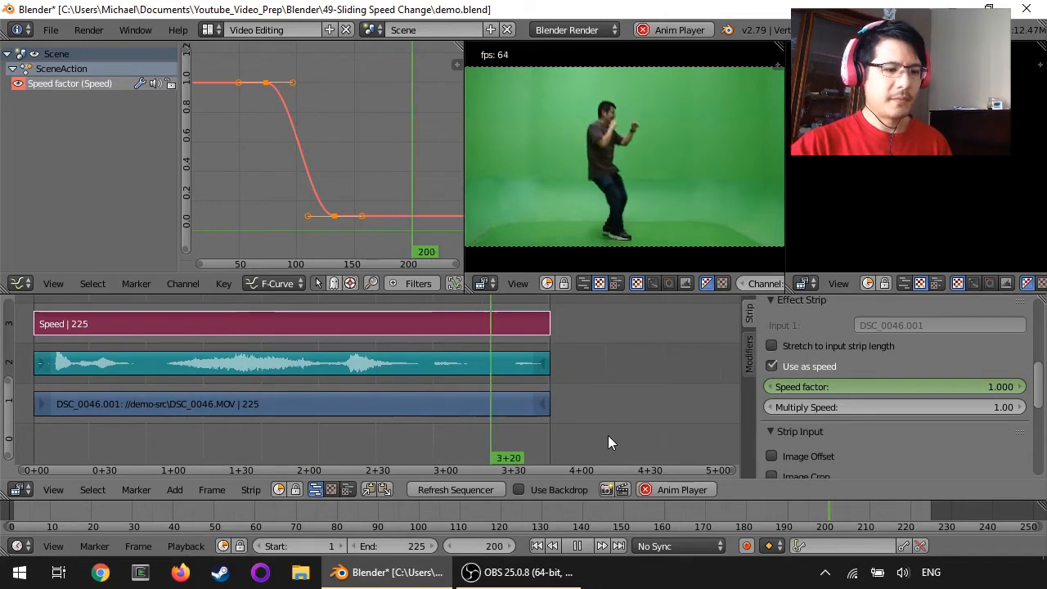
pyautogui.click(663, 488)
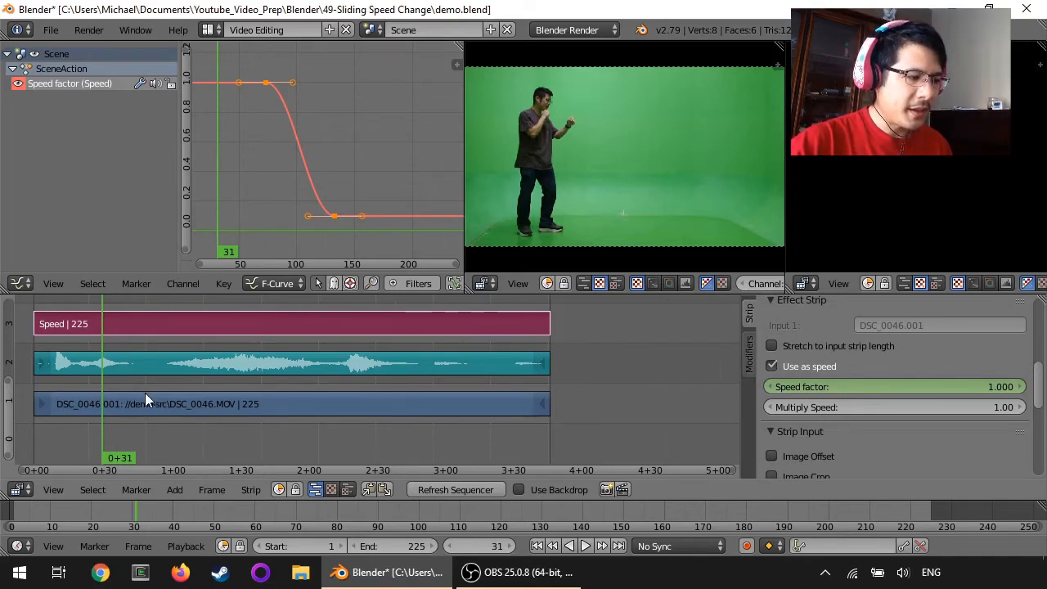
pyautogui.hotkey('alt', 'a')
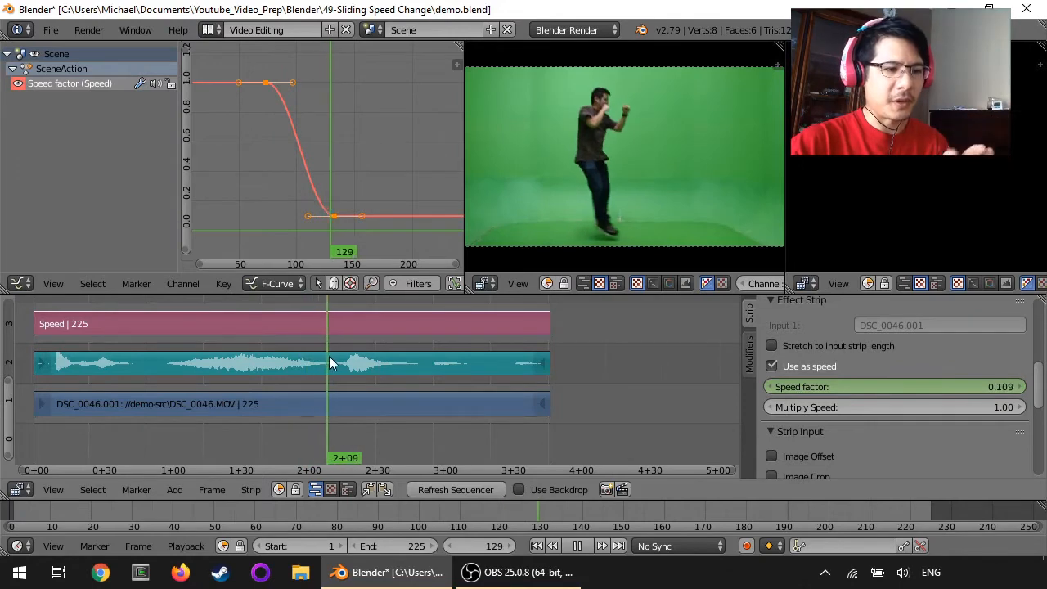
pyautogui.hotkey('alt', 'a')
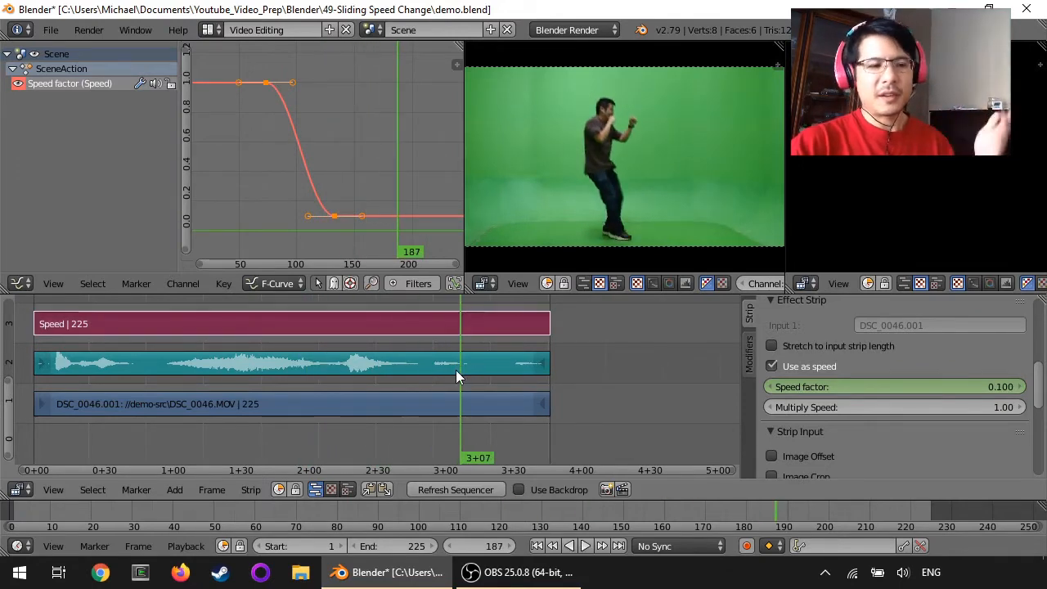
pyautogui.hotkey('alt', 'a')
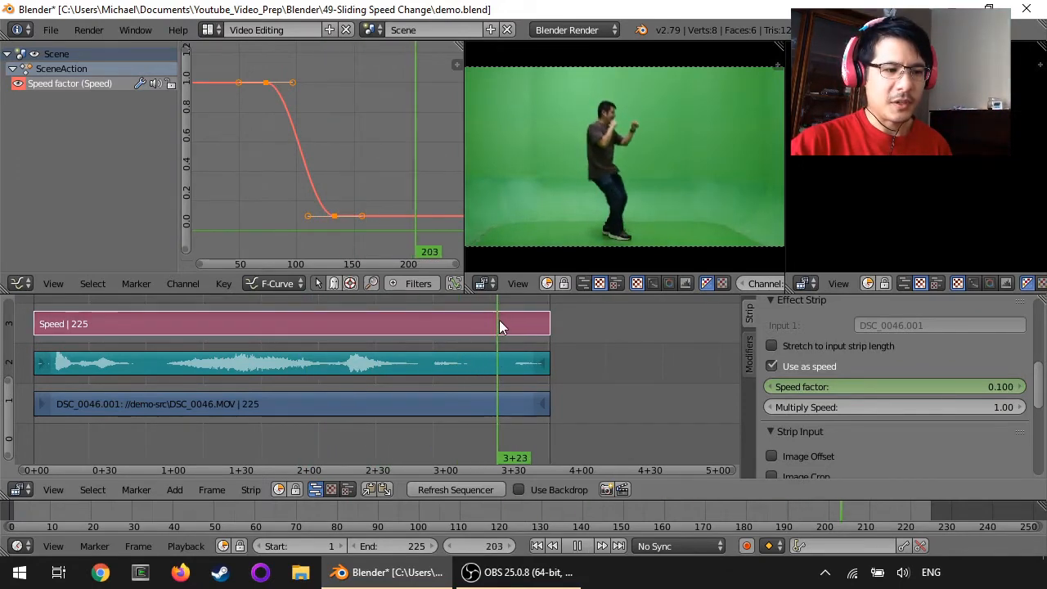
pyautogui.moveTo(544, 327)
pyautogui.mouseDown()
pyautogui.moveTo(566, 332)
pyautogui.moveTo(522, 334)
pyautogui.moveTo(526, 321)
pyautogui.moveTo(546, 320)
pyautogui.moveTo(531, 323)
pyautogui.mouseUp()
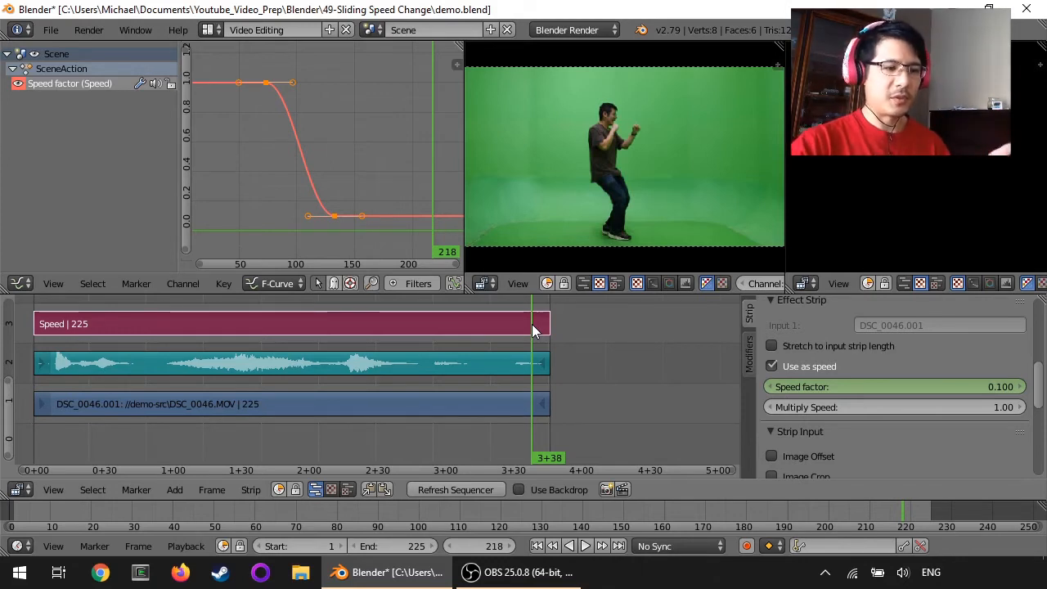
# Extend the end of the DSC_0046 movie strip to frame 305.
pyautogui.click(543, 404)
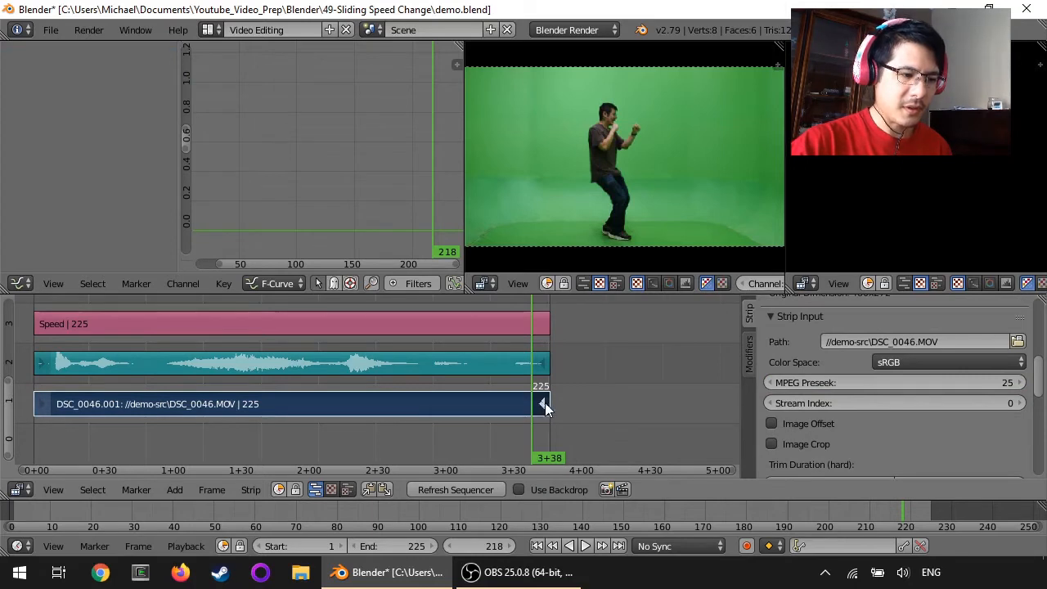
pyautogui.press('g')
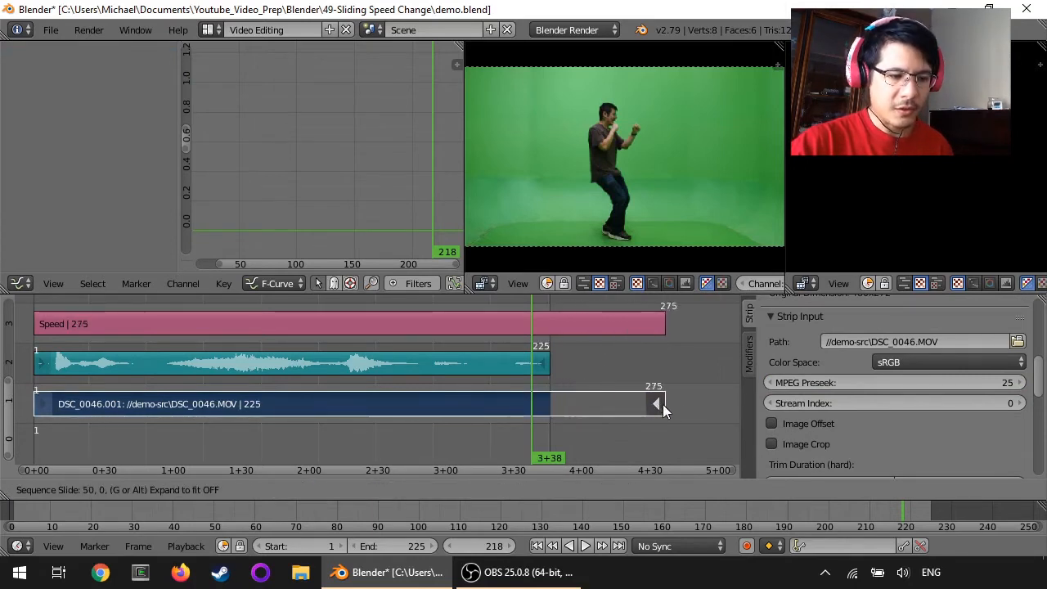
pyautogui.click(724, 405)
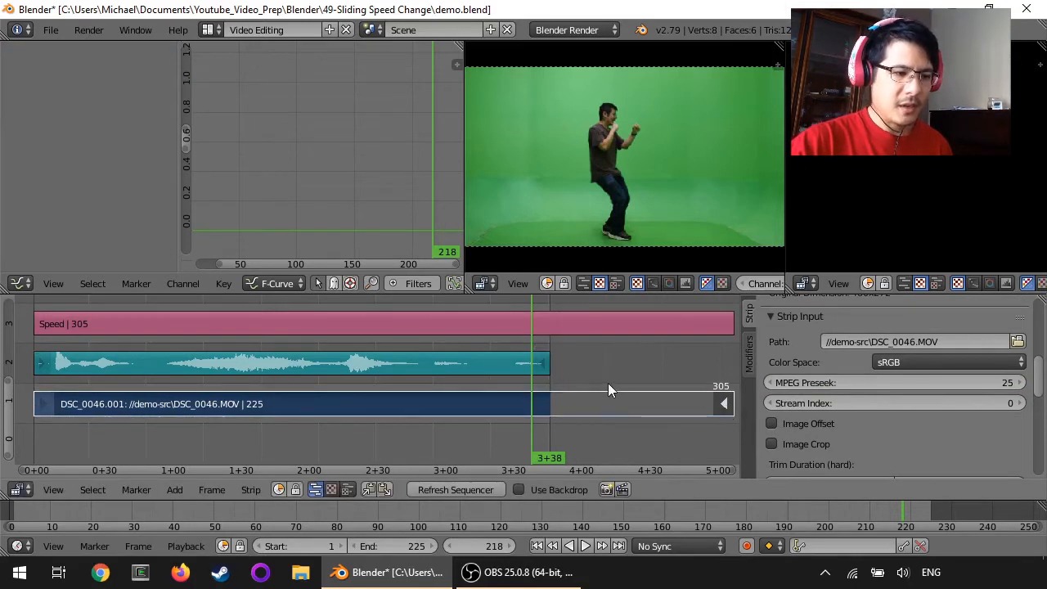
# Move the playhead to frame 276 and insert a keyframe there for the Speed strip's speed factor of 0.1.
pyautogui.scroll(-3, 609, 378)
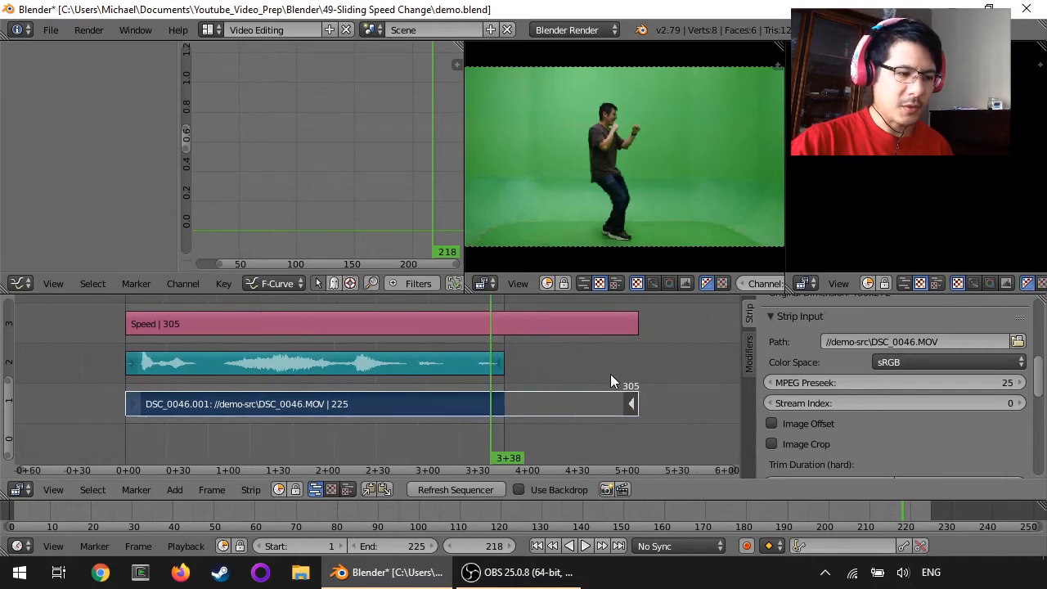
pyautogui.scroll(-1, 610, 374)
pyautogui.hotkey('alt', 'a')
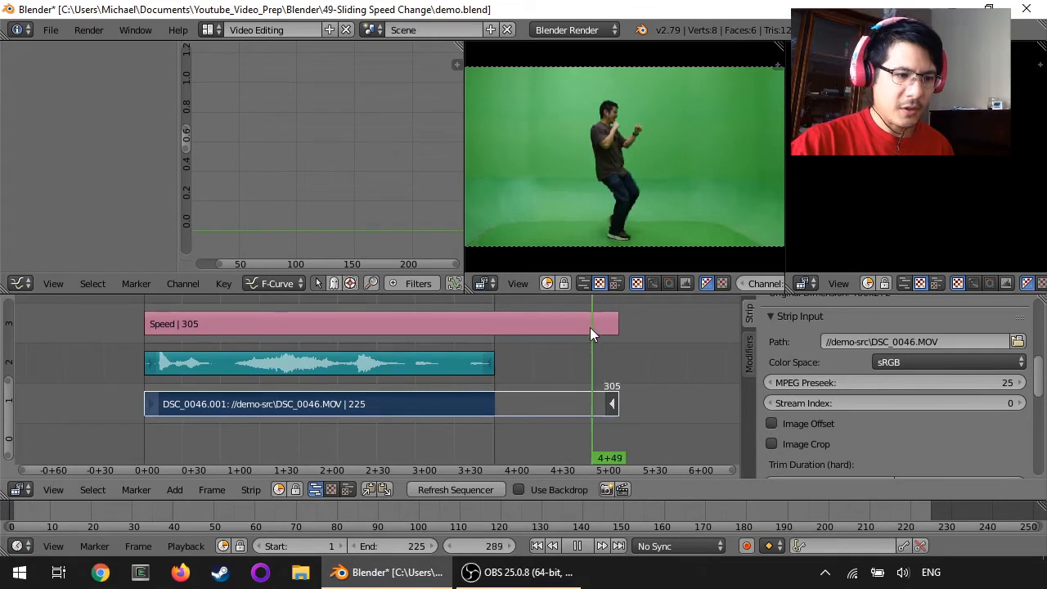
pyautogui.moveTo(590, 327)
pyautogui.mouseDown()
pyautogui.moveTo(552, 329)
pyautogui.moveTo(570, 323)
pyautogui.mouseUp()
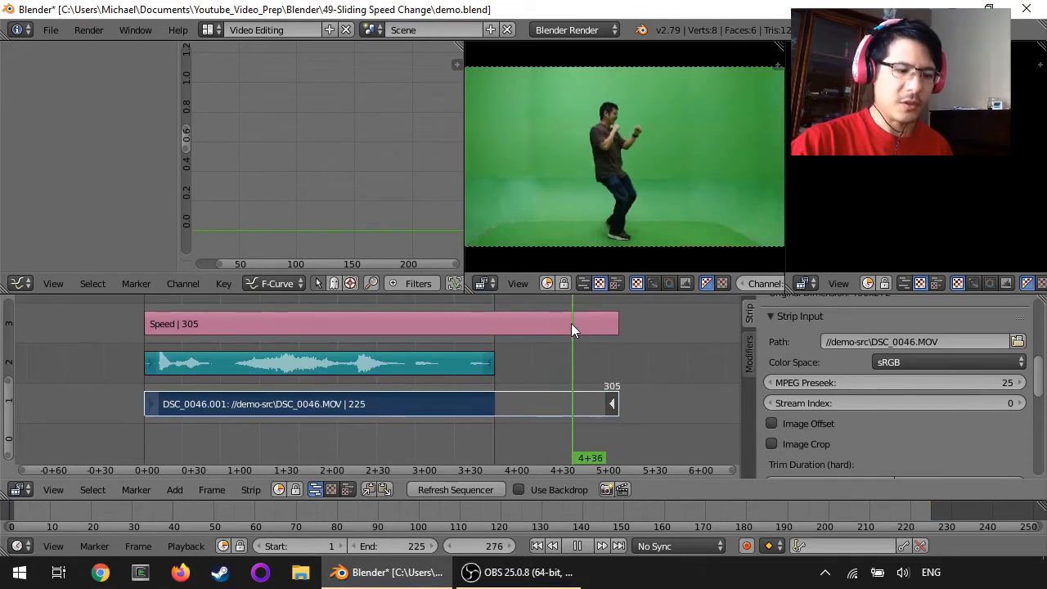
pyautogui.hotkey('alt', 'a')
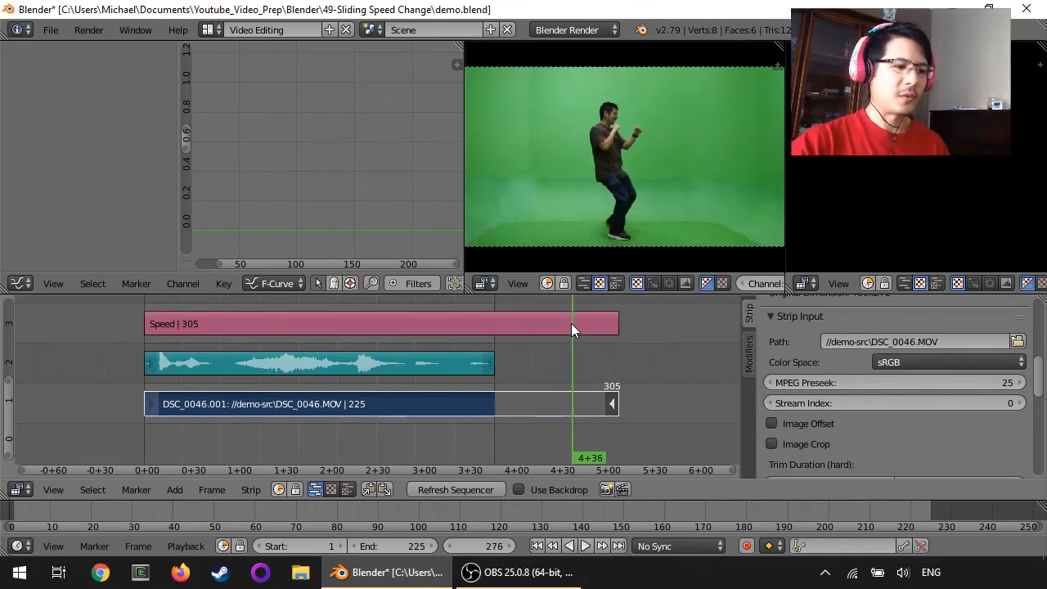
pyautogui.click(528, 329)
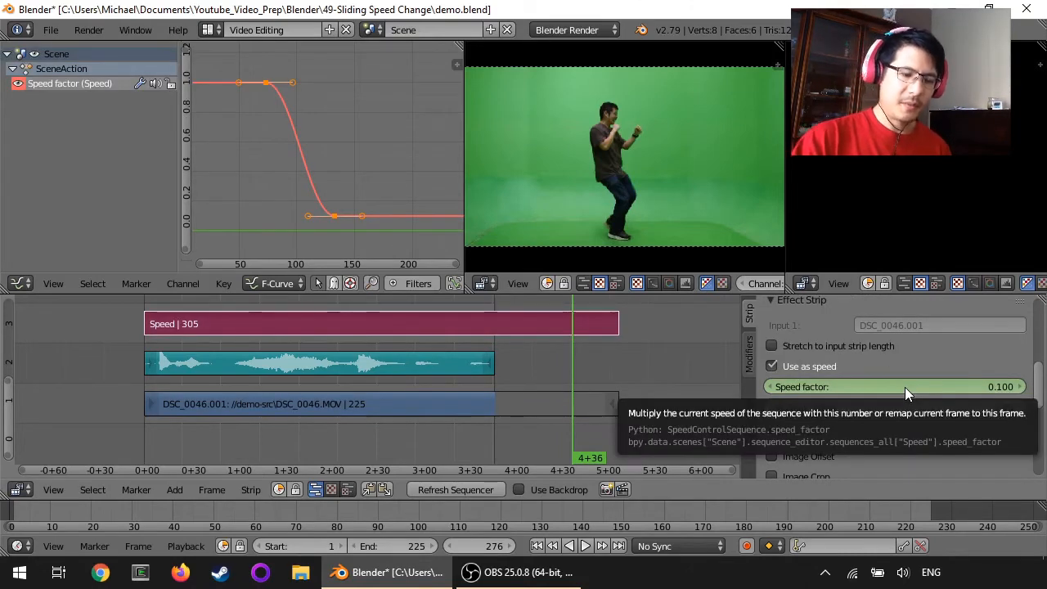
pyautogui.press('i')
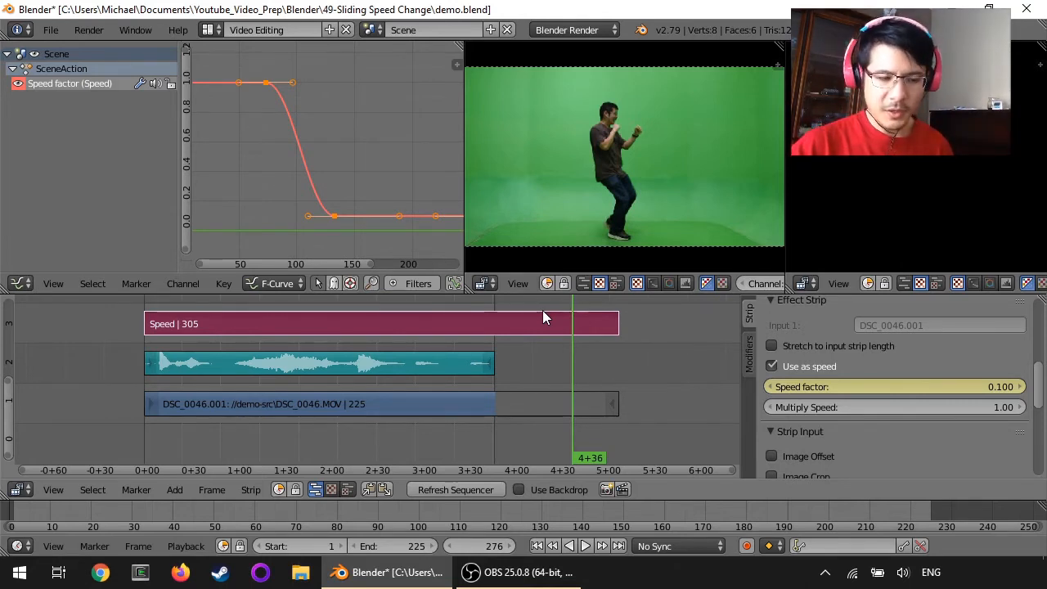
# Advance one frame to frame 277, set the speed factor to 1 and insert a keyframe for it.
pyautogui.press('Right')
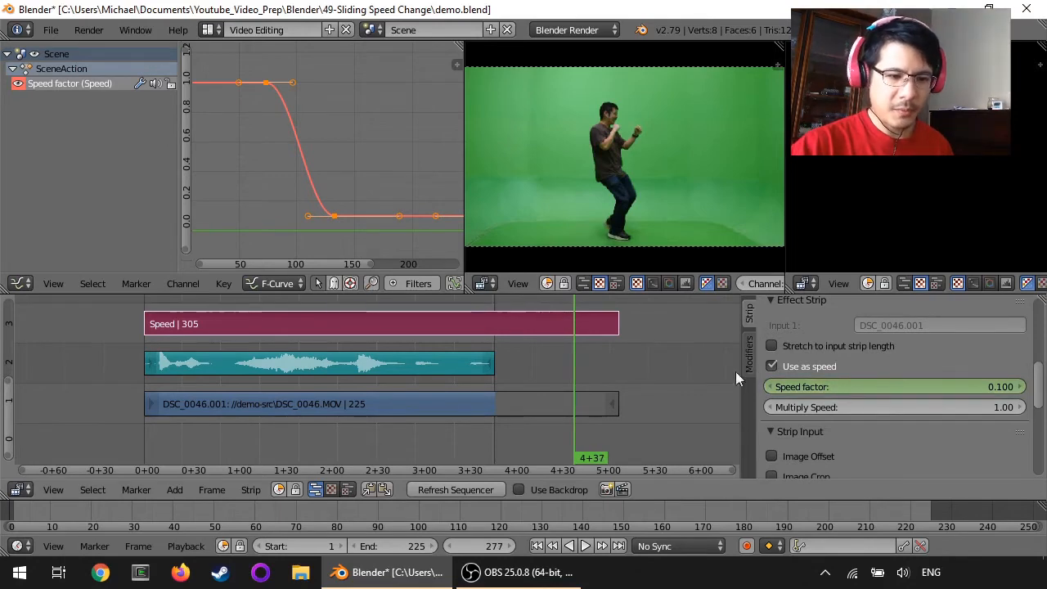
pyautogui.click(832, 385)
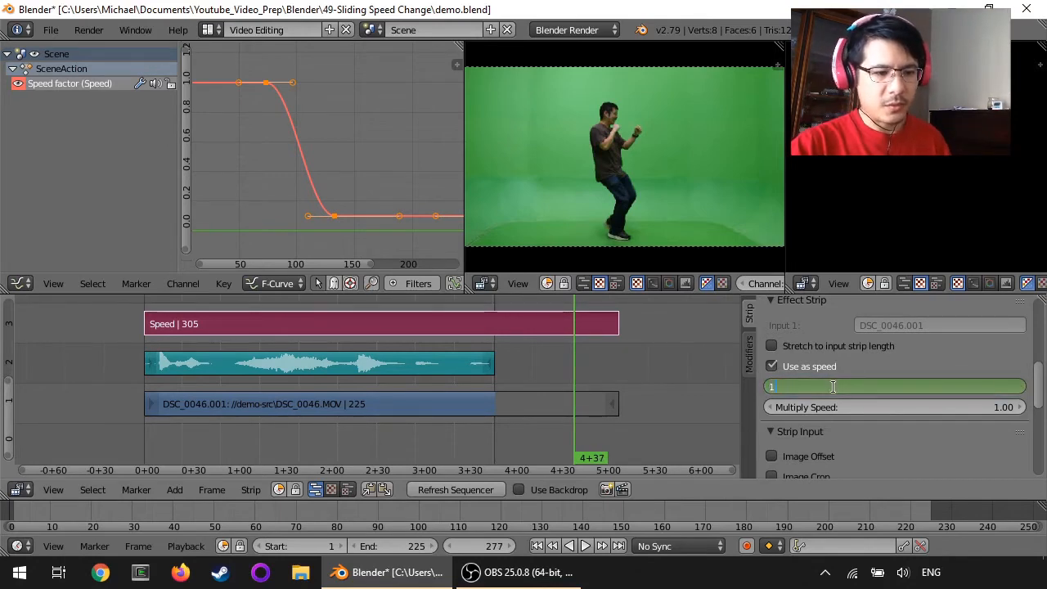
pyautogui.write('1')
pyautogui.press('Return')
pyautogui.press('i')
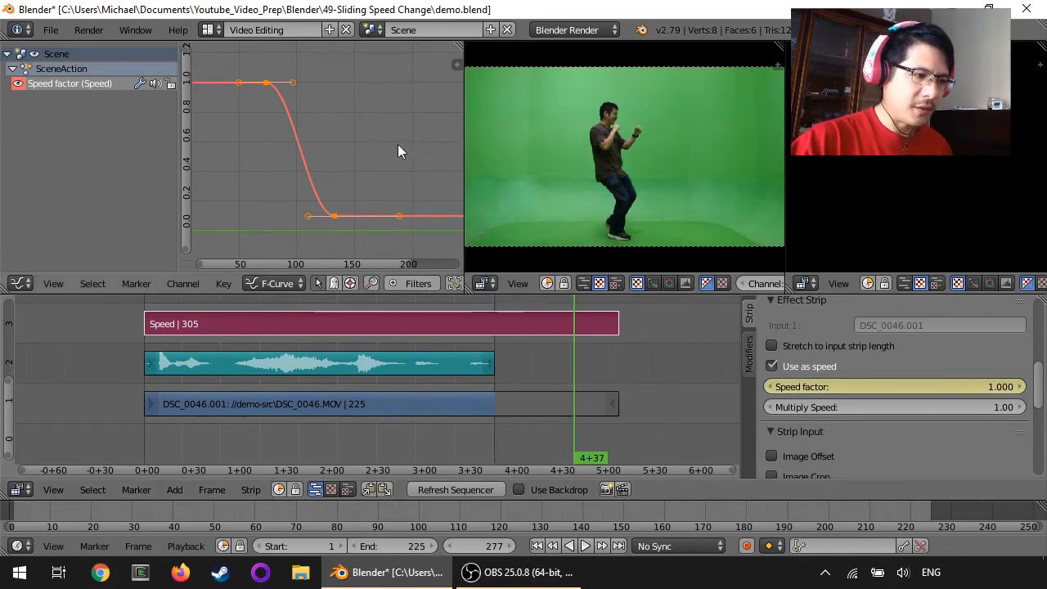
# Fit the entire speed factor curve in the Graph Editor and scrub the playhead to frame 303.
pyautogui.press('Home')
pyautogui.scroll(-1, 381, 143)
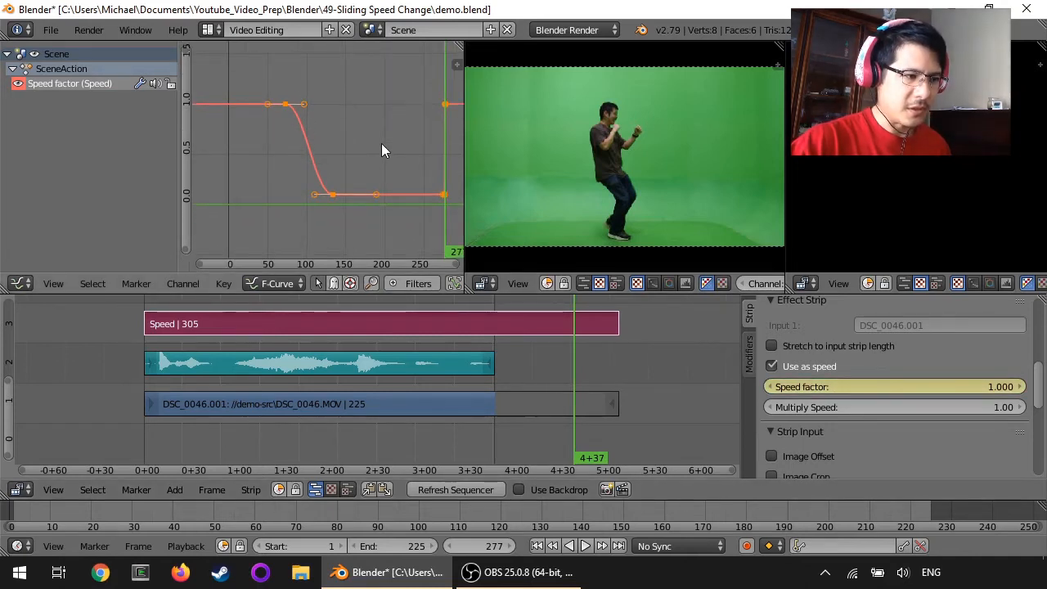
pyautogui.scroll(-1, 376, 155)
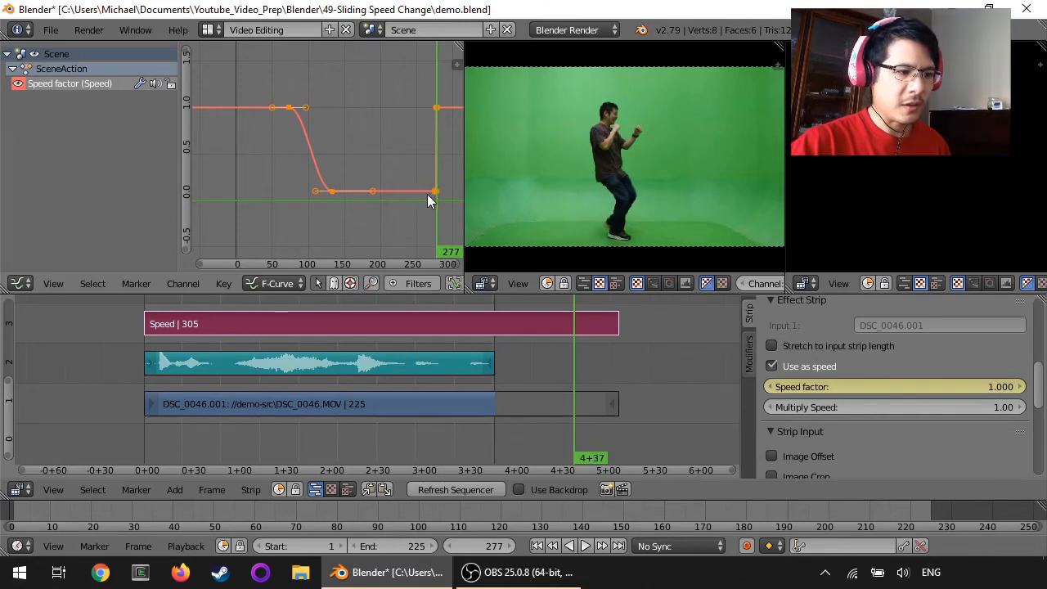
pyautogui.keyDown('ctrl'); pyautogui.click(432, 102); pyautogui.keyUp('ctrl')
pyautogui.hotkey('alt', 'a')
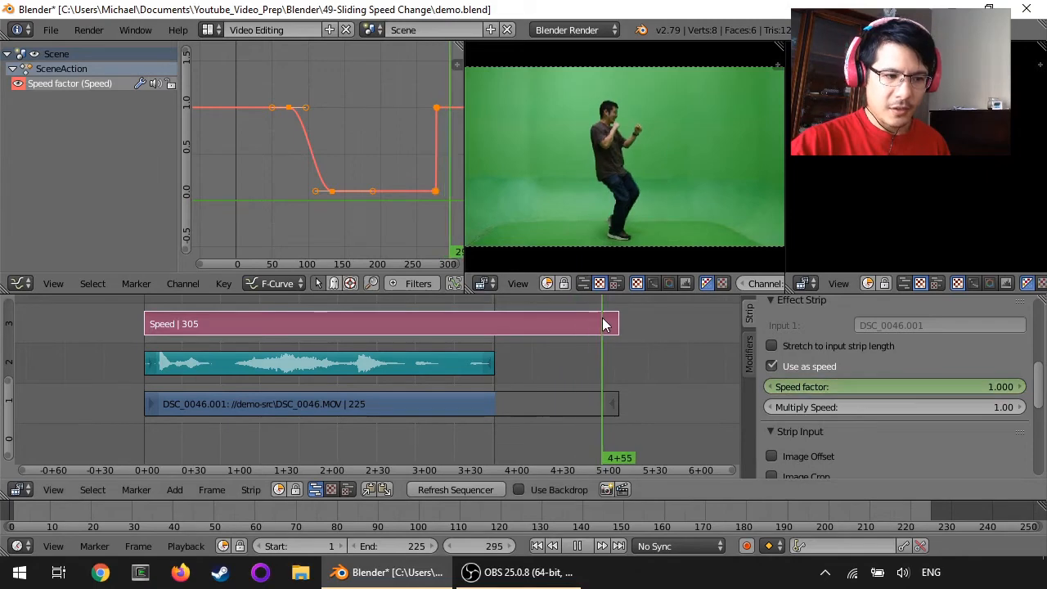
pyautogui.hotkey('alt', 'a')
# Extend the end of the movie strip to frame 428 and scrub the playhead to frame 380.
pyautogui.scroll(-3, 661, 381)
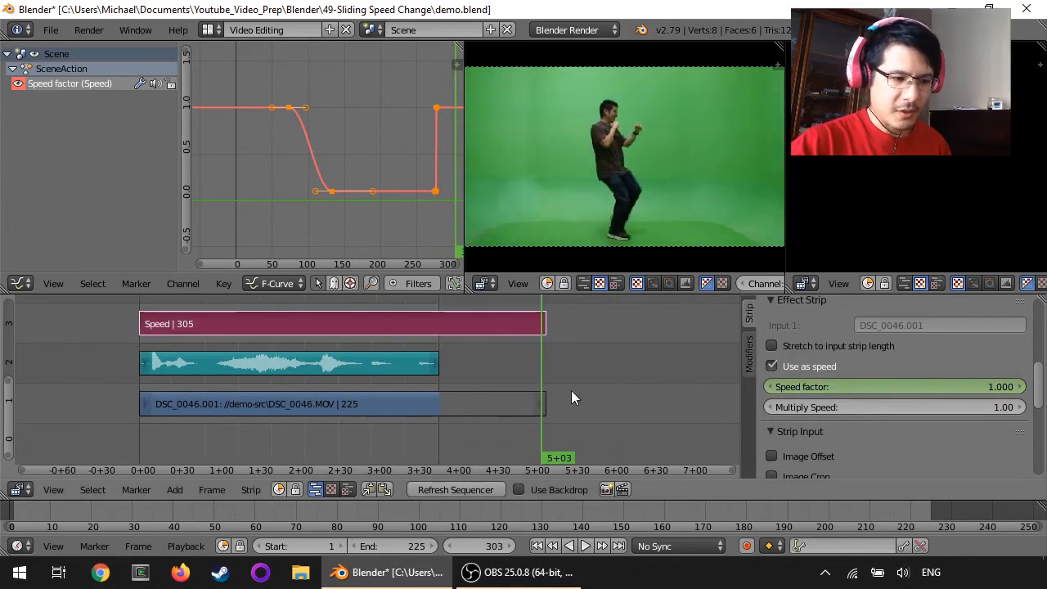
pyautogui.moveTo(544, 404); pyautogui.dragTo(700, 386, button='right')
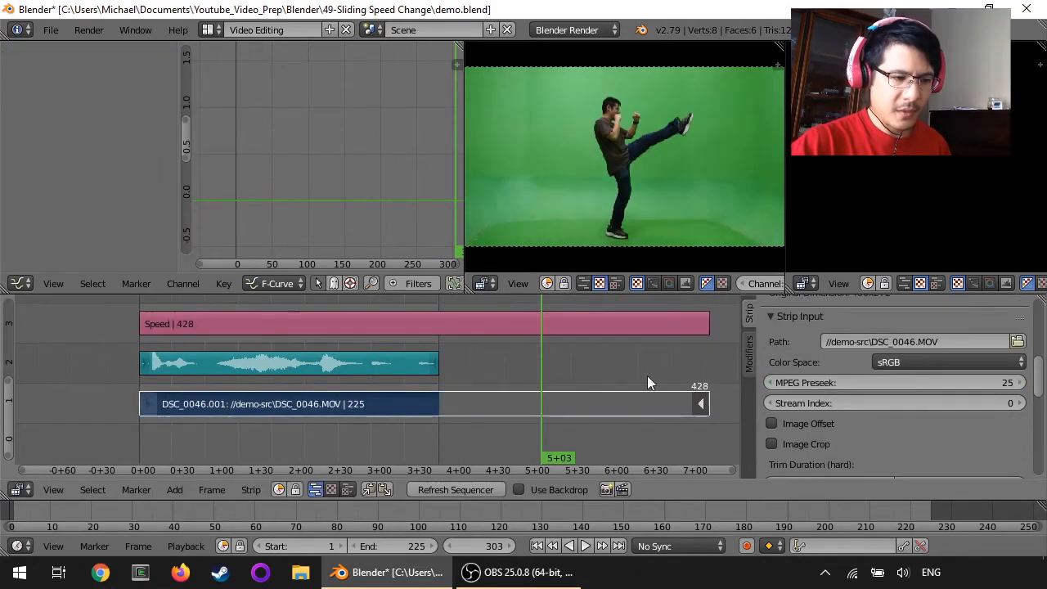
pyautogui.moveTo(542, 322); pyautogui.dragTo(644, 332)
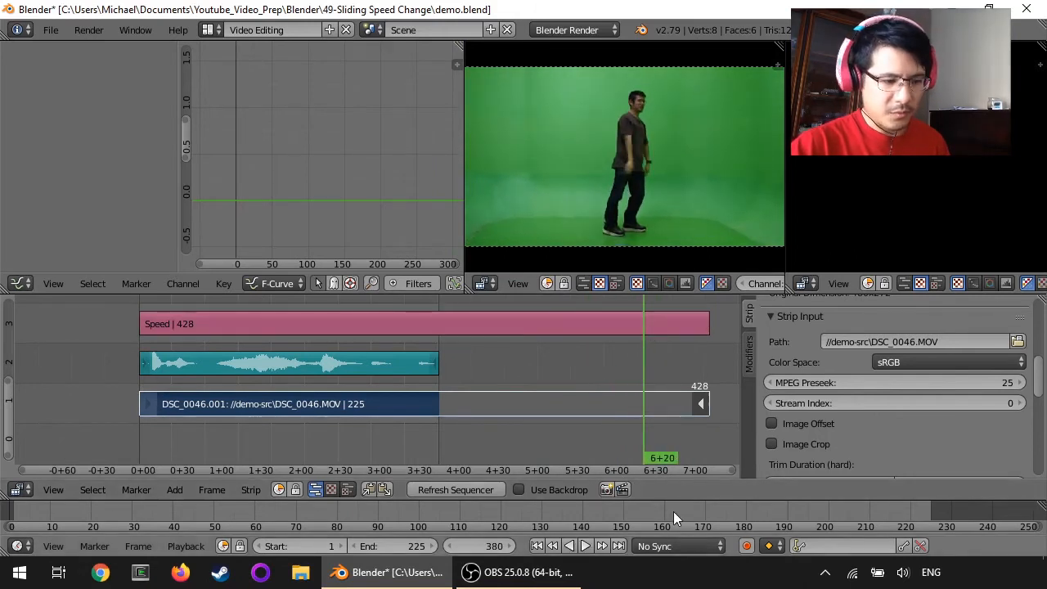
# Set the scene's end frame to 380, then play the edit from frame 1 to review the speed change.
pyautogui.press('e')
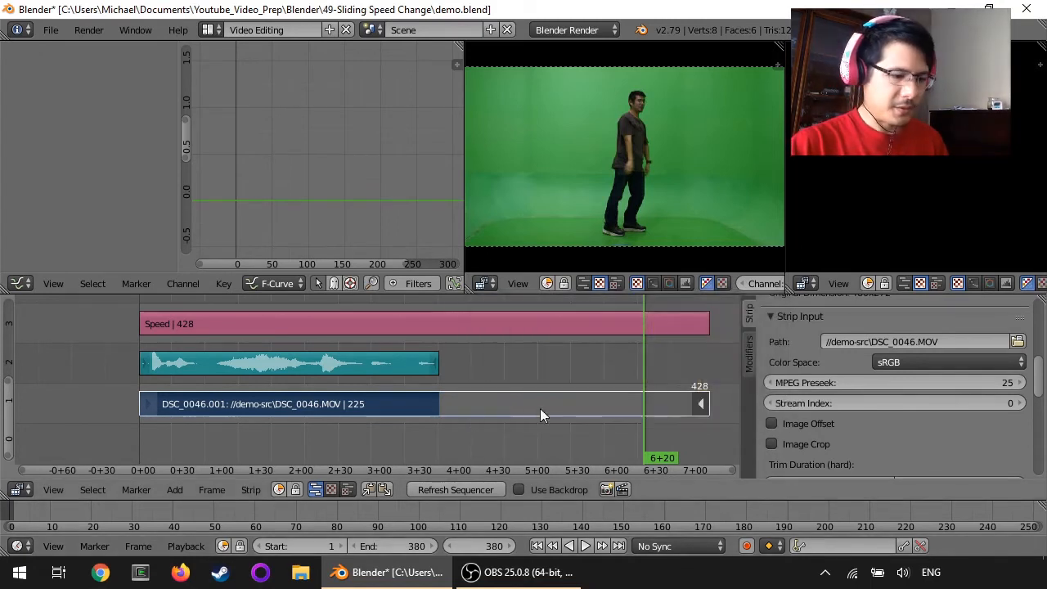
pyautogui.click(536, 545)
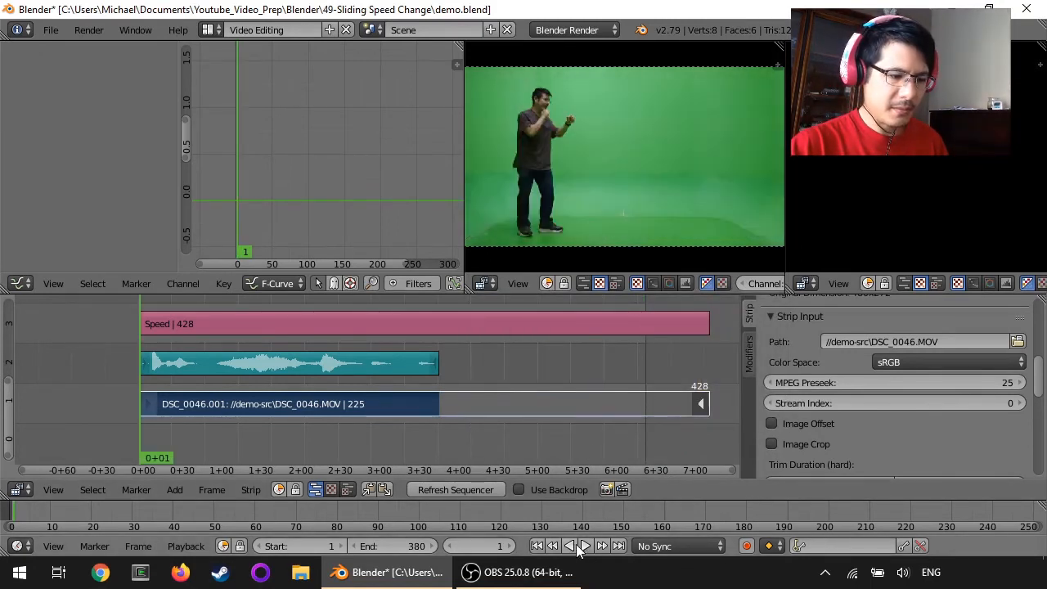
pyautogui.click(586, 545)
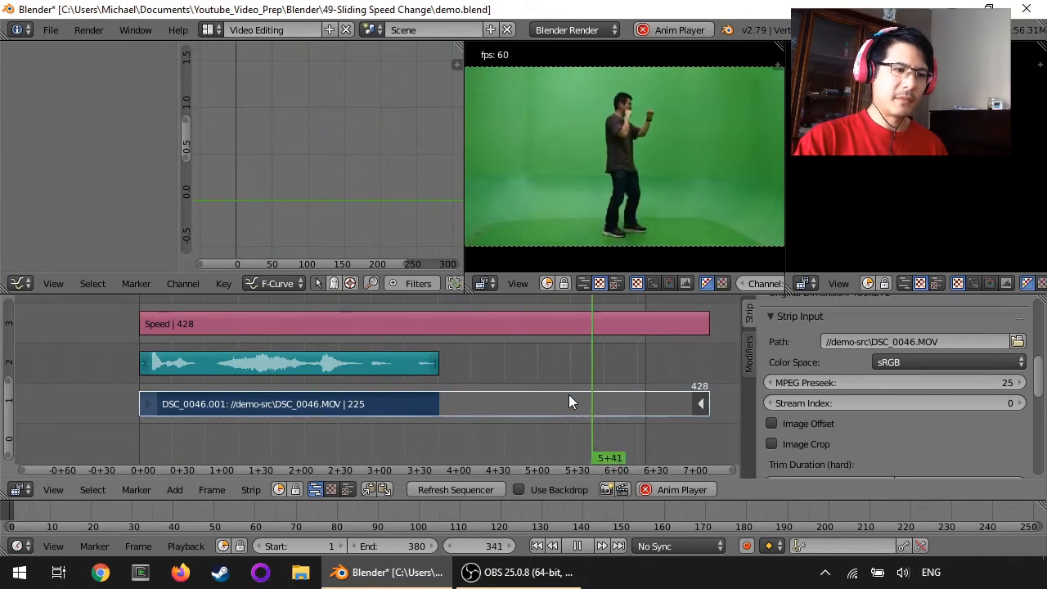
pyautogui.press('Escape')
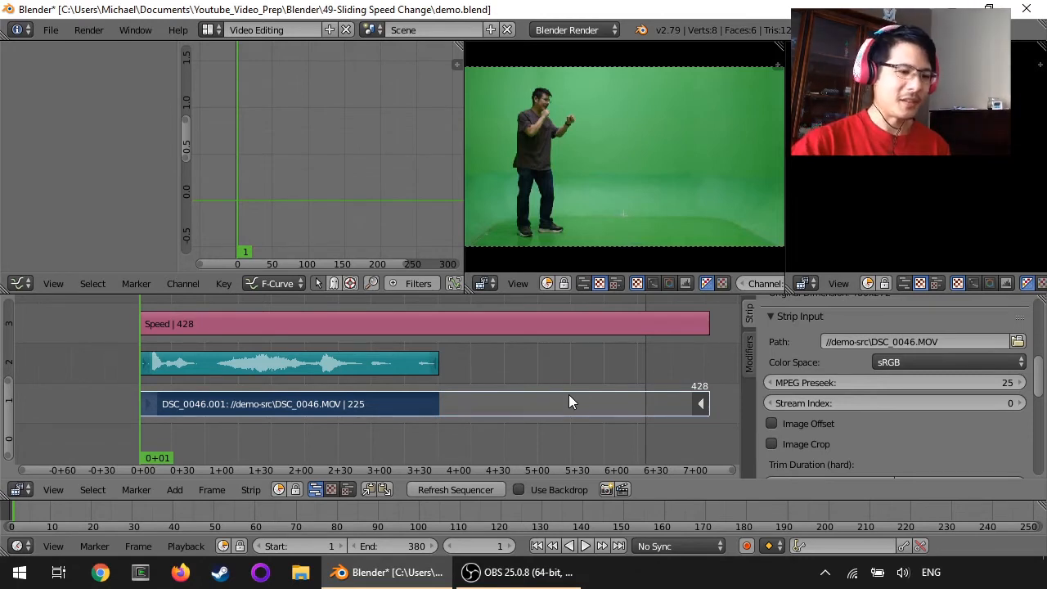
# Compare the Speed strip's speed factor with the sound strip's pitch setting, and try to extend the end of the sound strip.
pyautogui.rightClick(368, 328)
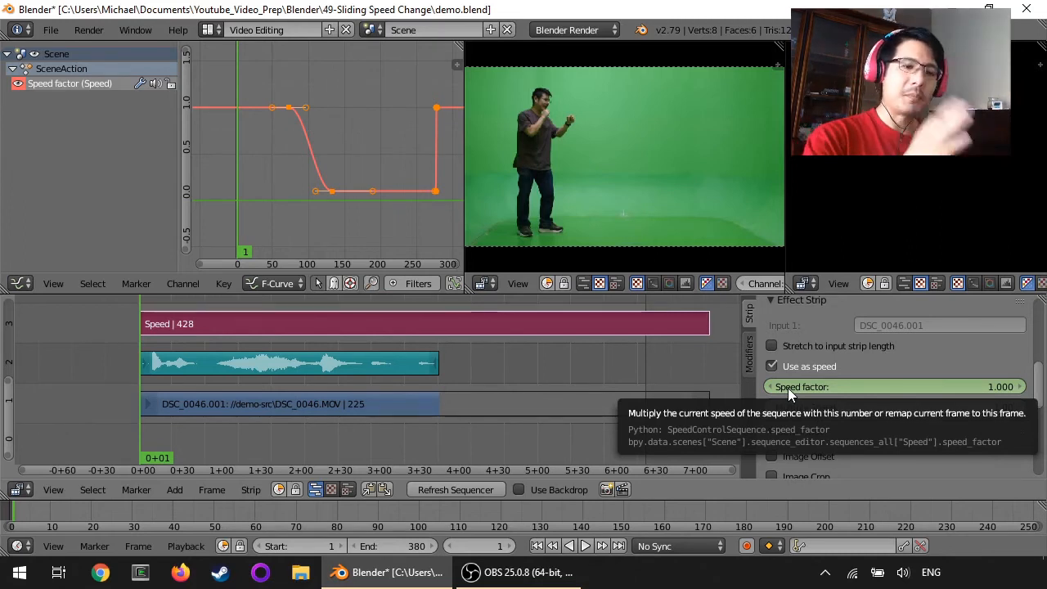
pyautogui.rightClick(334, 365)
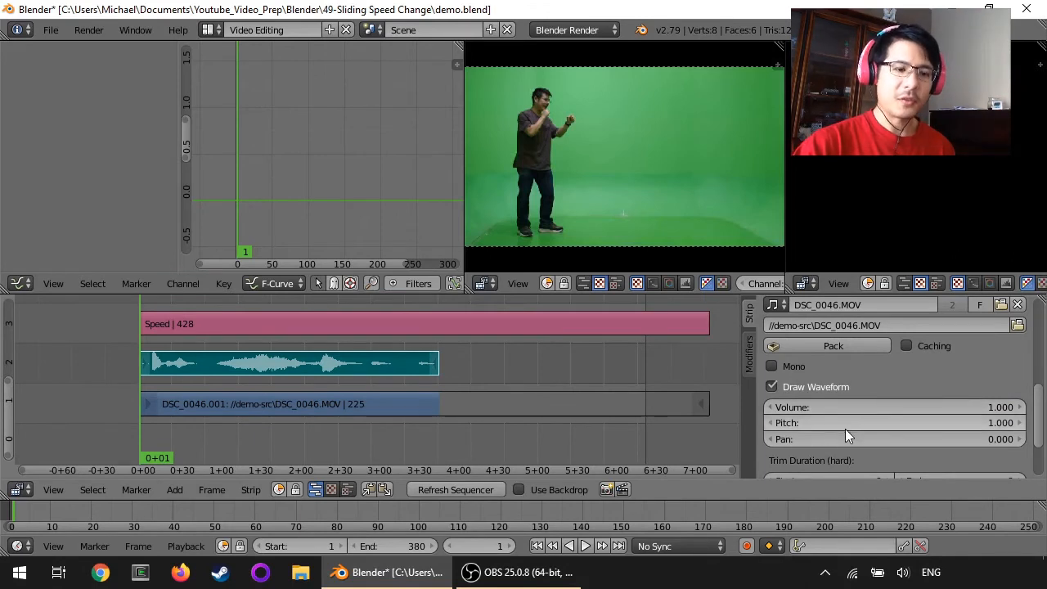
pyautogui.rightClick(436, 363)
pyautogui.press('g')
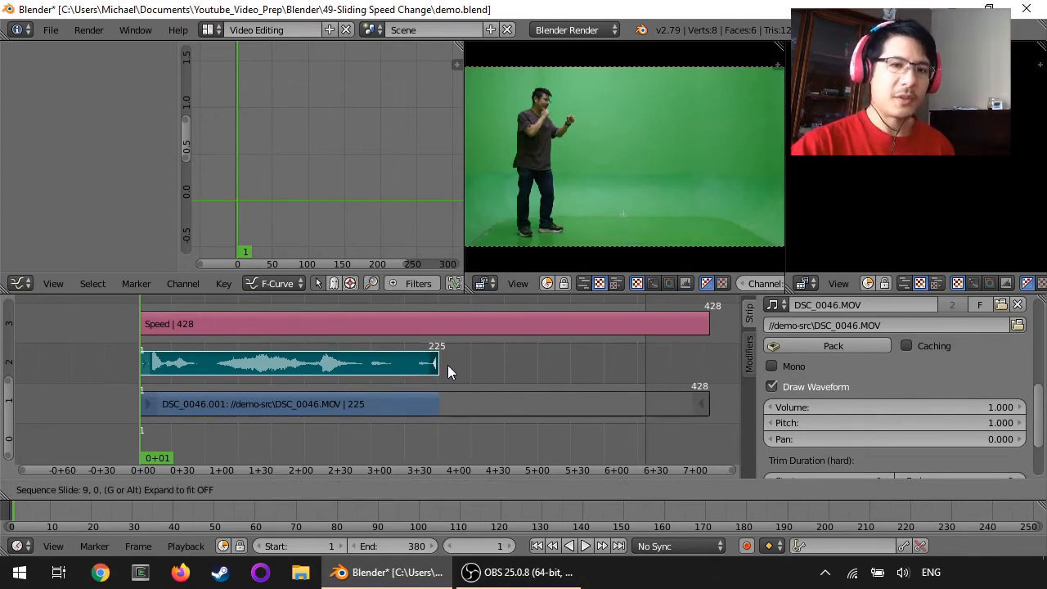
pyautogui.click(557, 361)
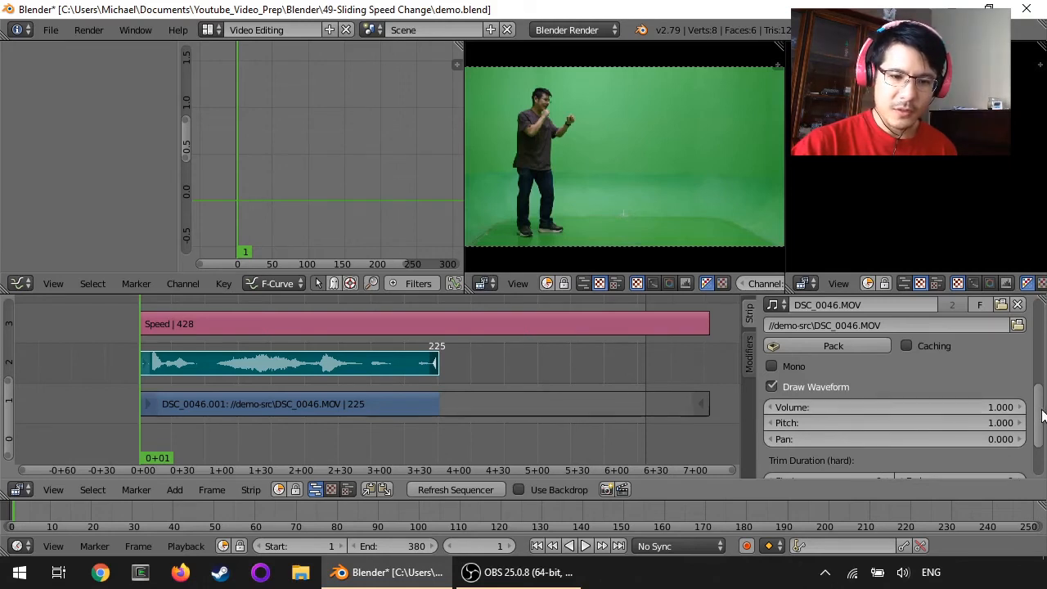
# Check the movie strip's length and set the sound strip's length to 428 frames to match.
pyautogui.moveTo(1041, 416); pyautogui.dragTo(1041, 348)
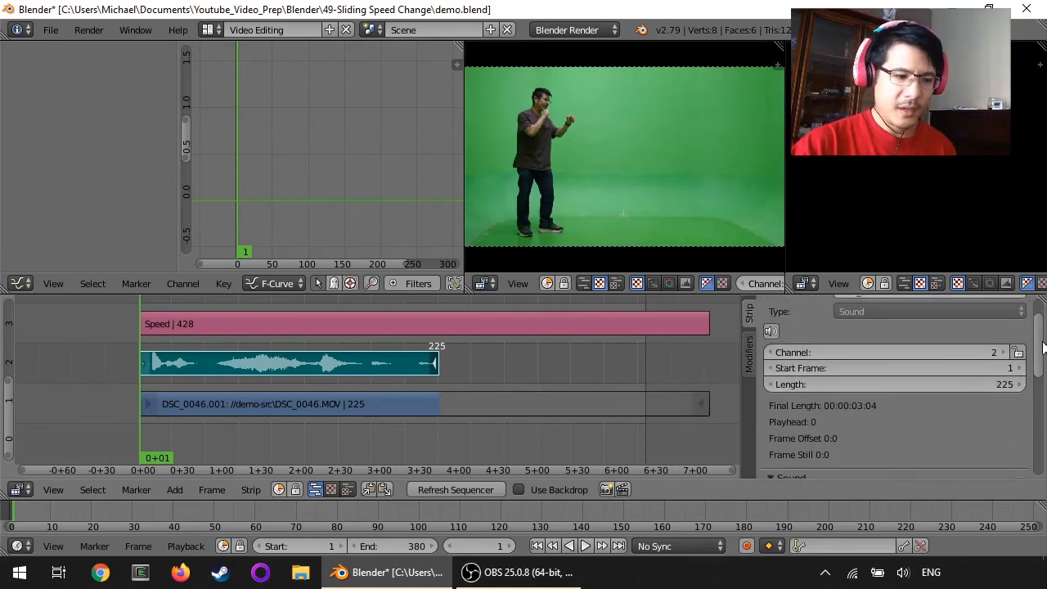
pyautogui.click(592, 404)
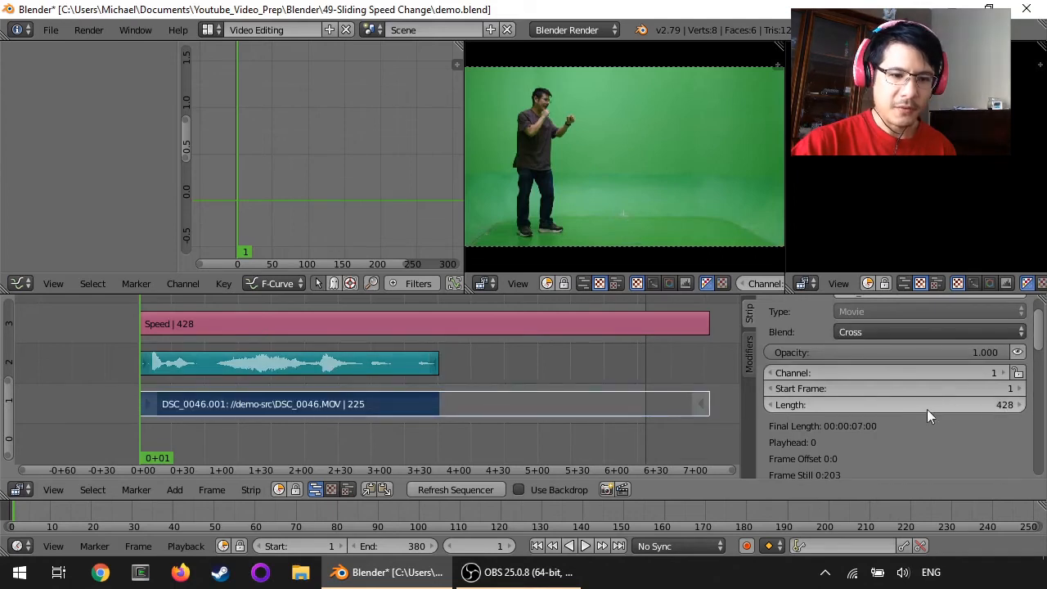
pyautogui.rightClick(362, 360)
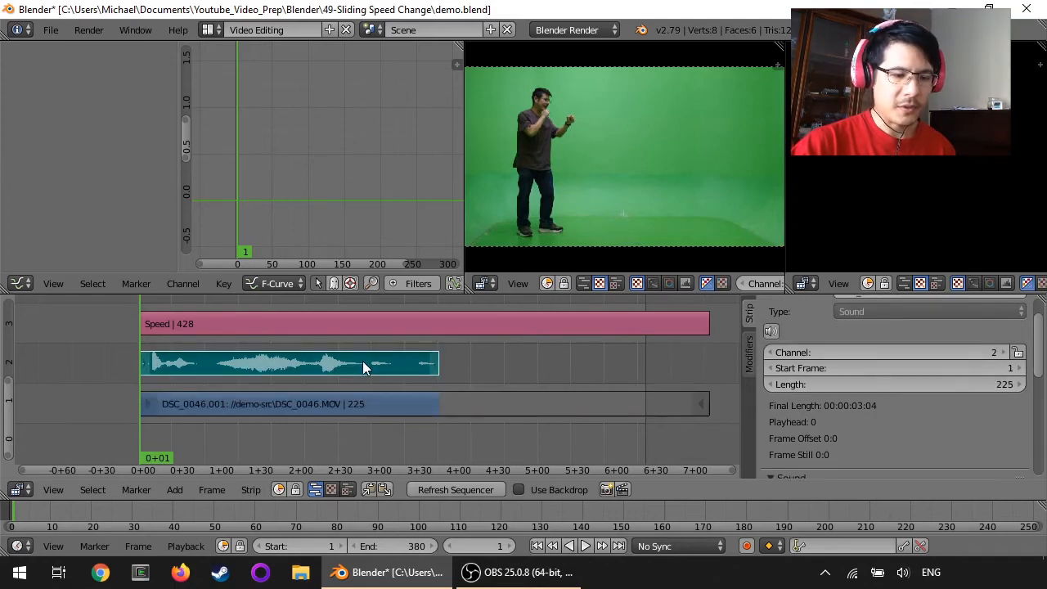
pyautogui.click(857, 385)
pyautogui.write('42')
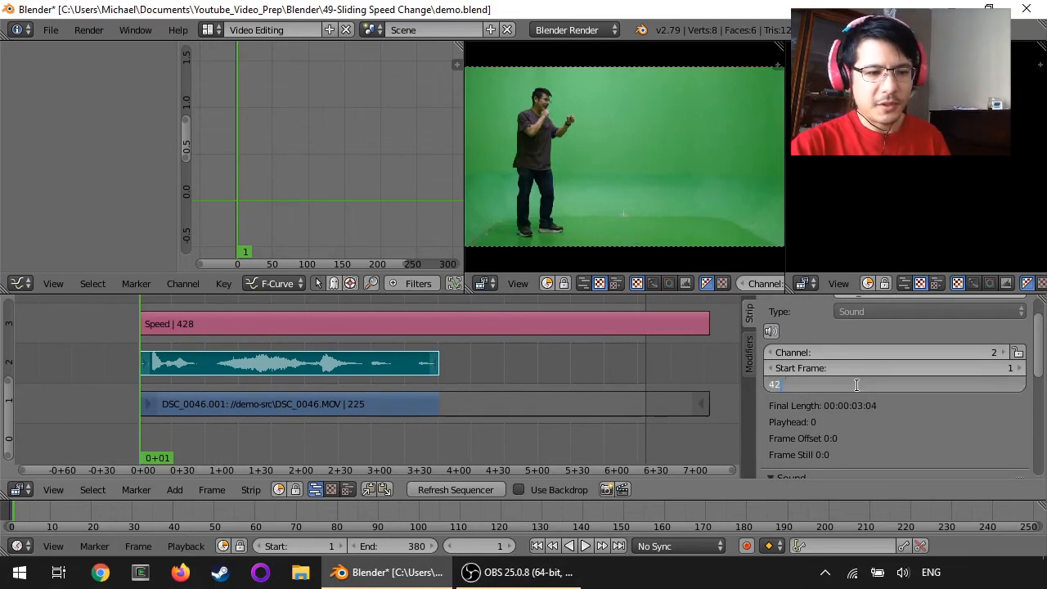
pyautogui.write('8')
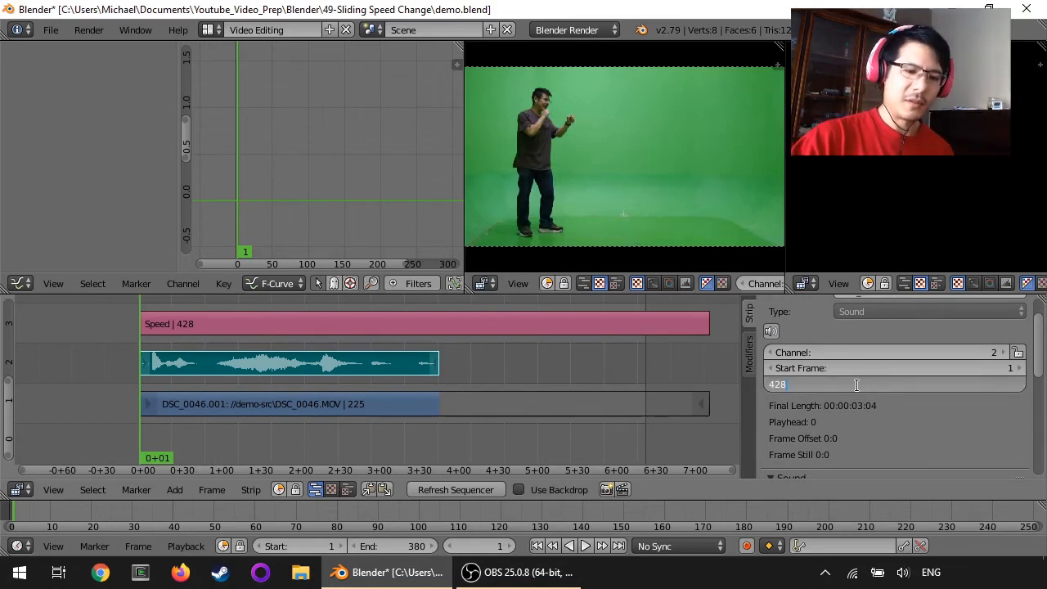
pyautogui.press('Return')
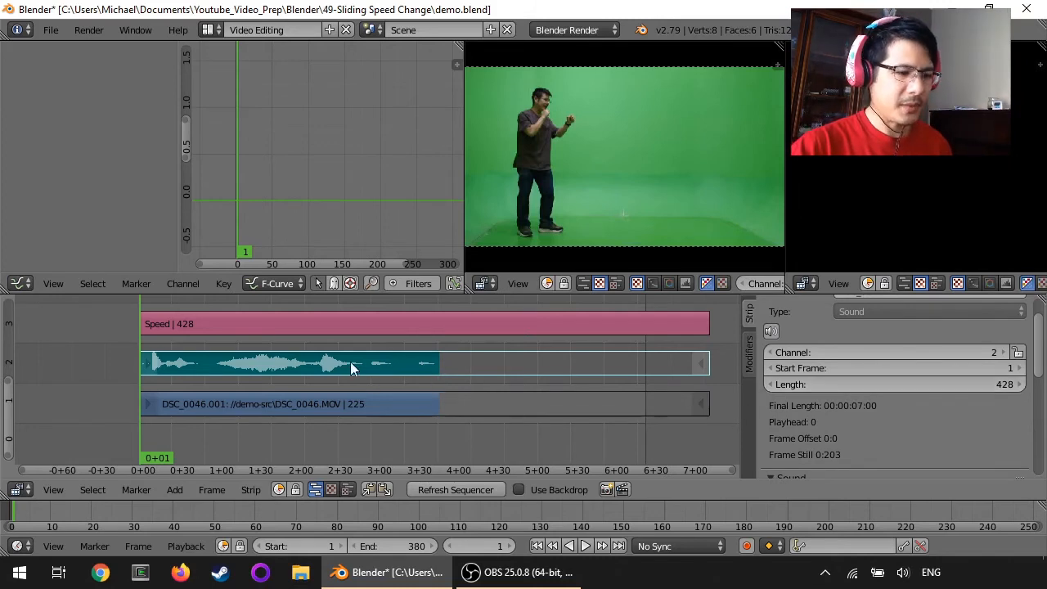
# Jump to the speed factor's first keyframe at frame 73 and insert a keyframe there for the sound strip's pitch of 1.
pyautogui.rightClick(287, 327)
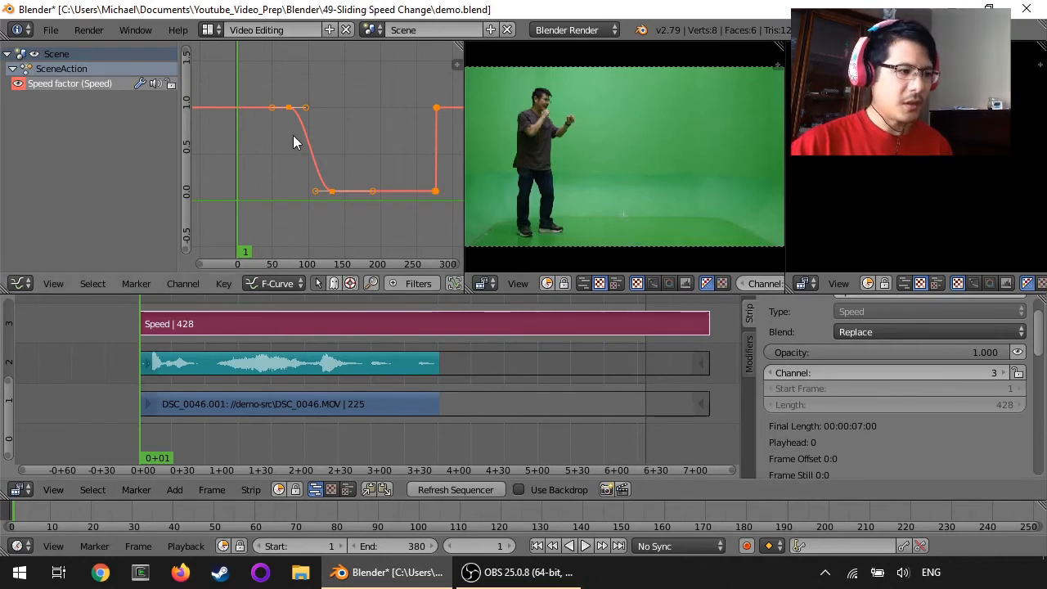
pyautogui.press('Up')
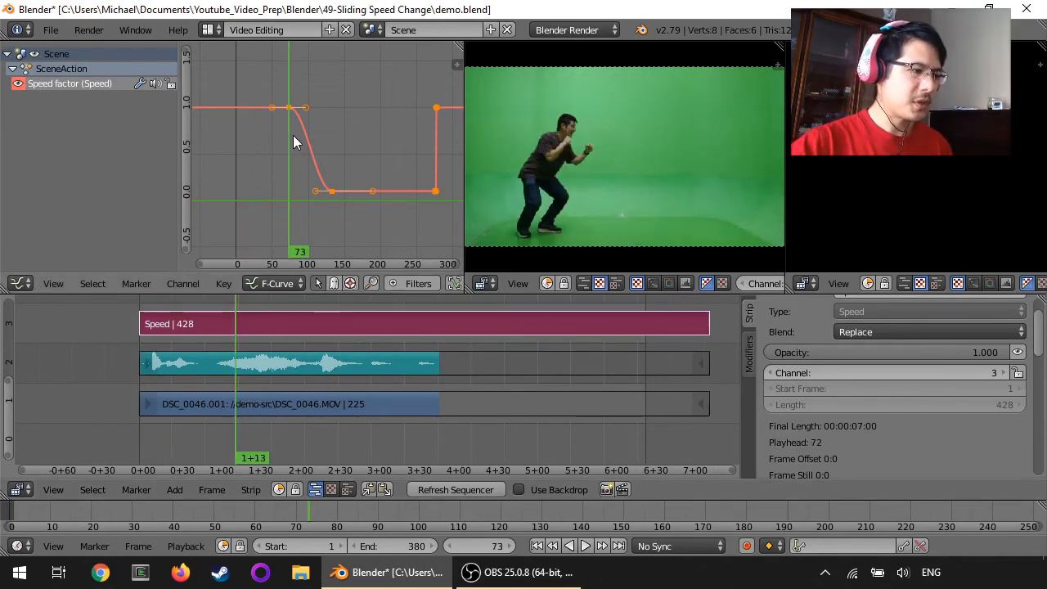
pyautogui.click(312, 372)
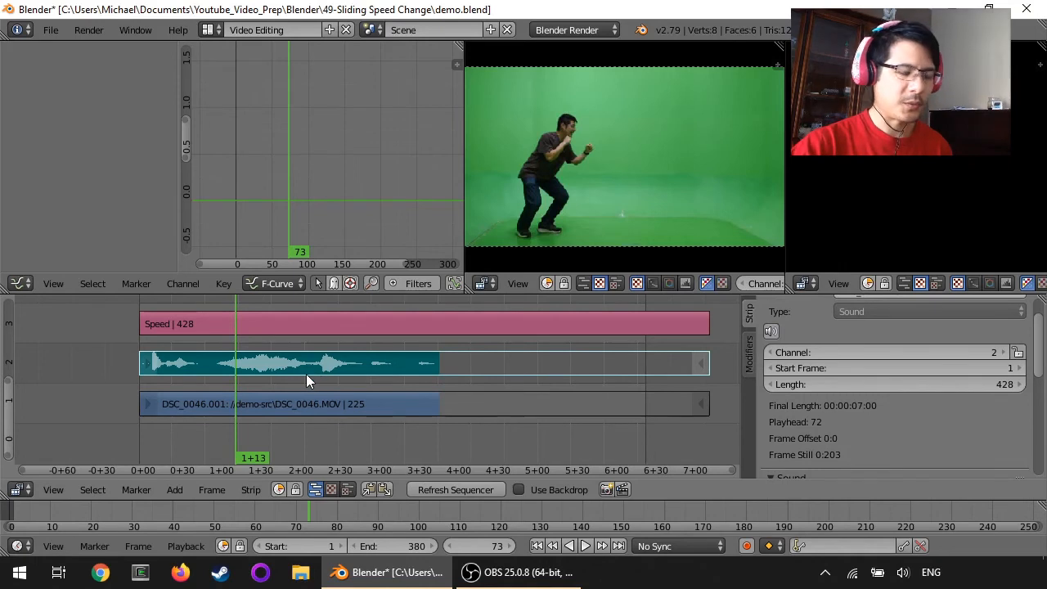
pyautogui.scroll(-3, 1041, 393)
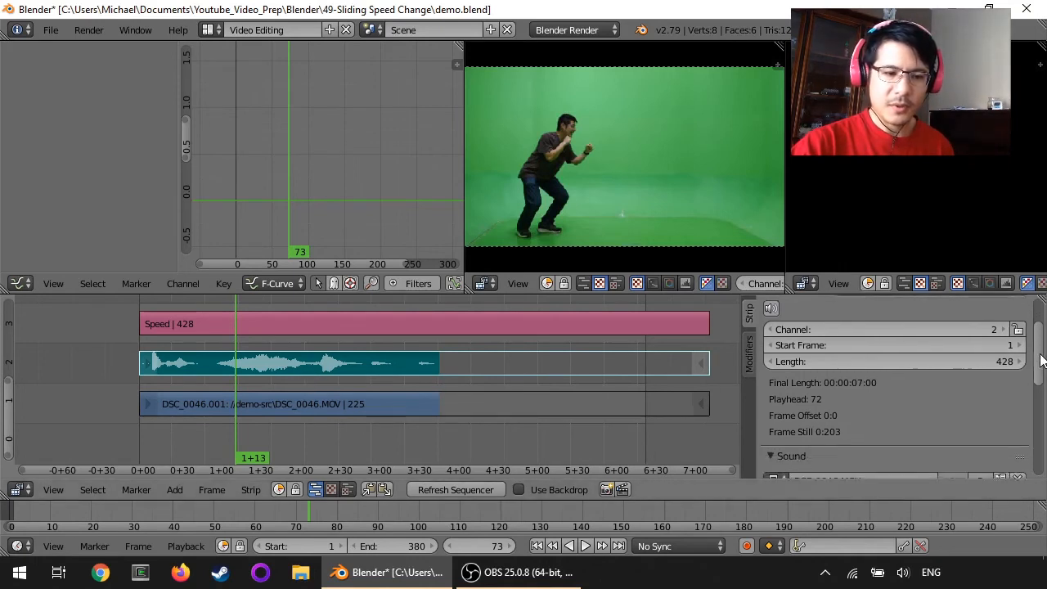
pyautogui.scroll(-4, 1041, 392)
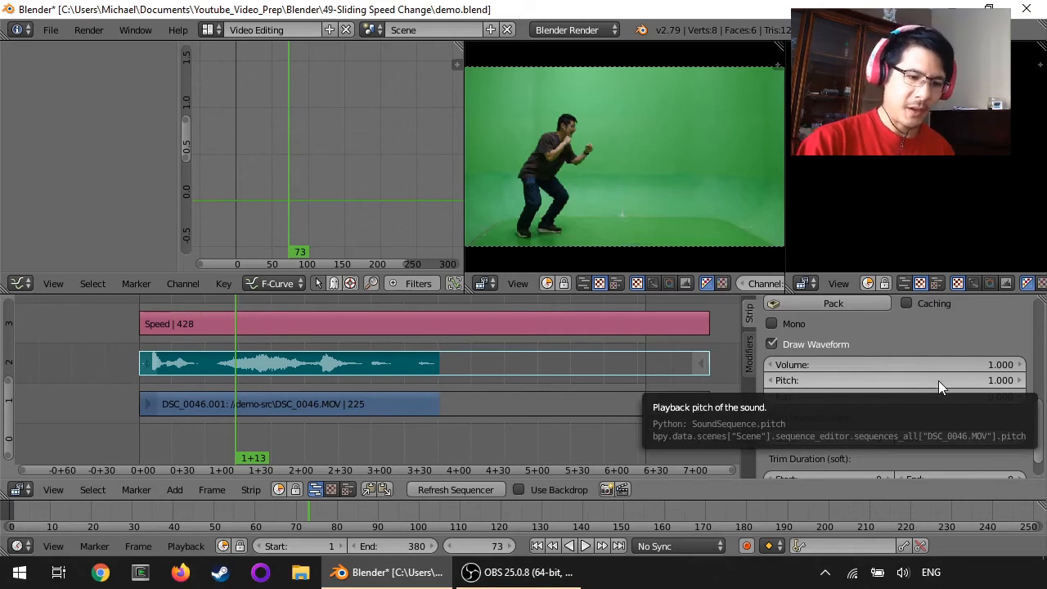
pyautogui.press('i')
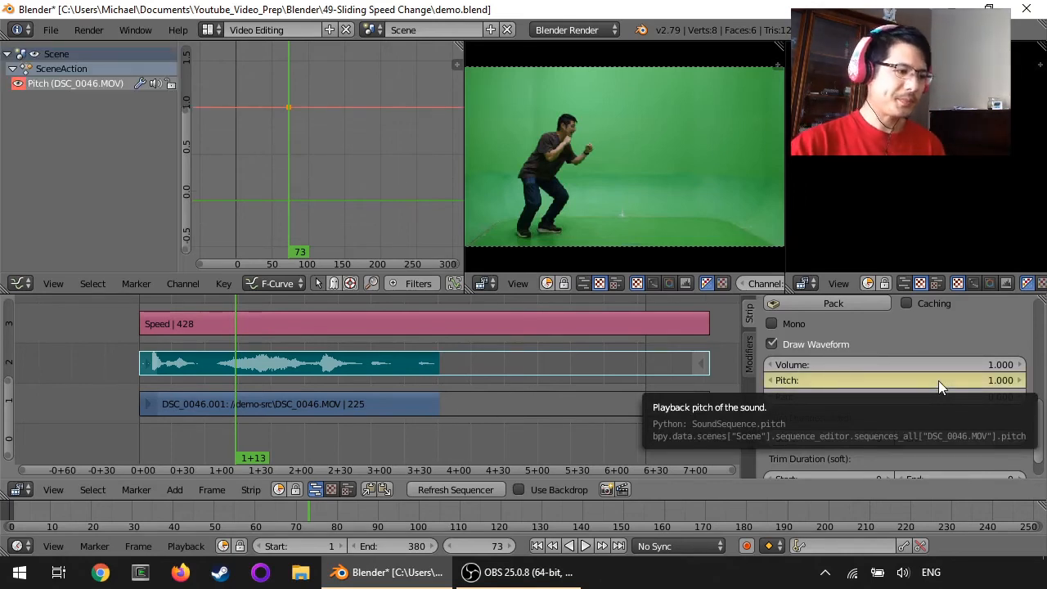
# Copy all the speed factor keyframes of the Speed strip in the Graph Editor.
pyautogui.rightClick(320, 322)
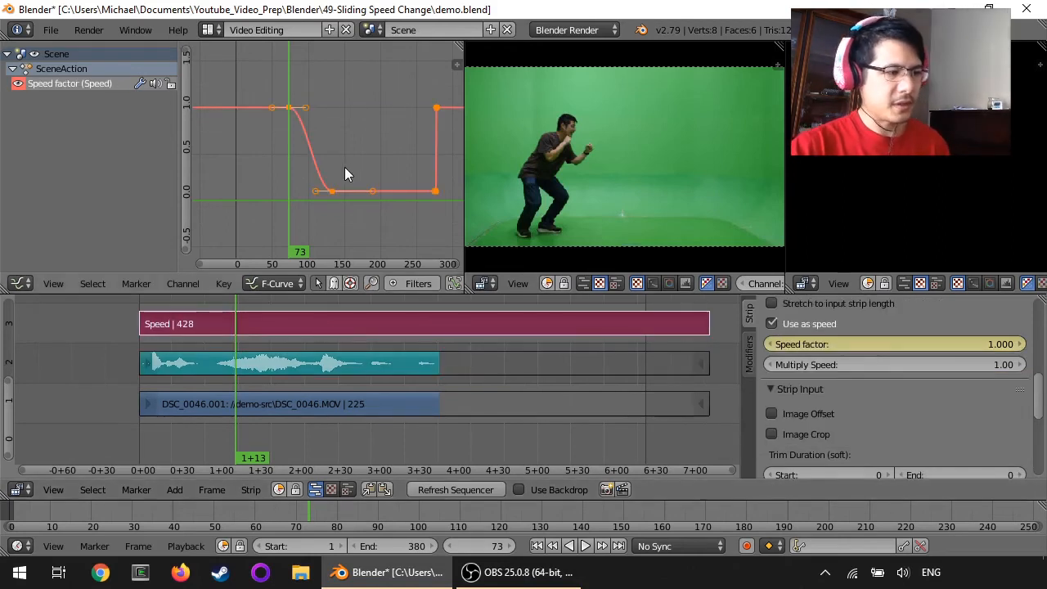
pyautogui.scroll(-1, 348, 162)
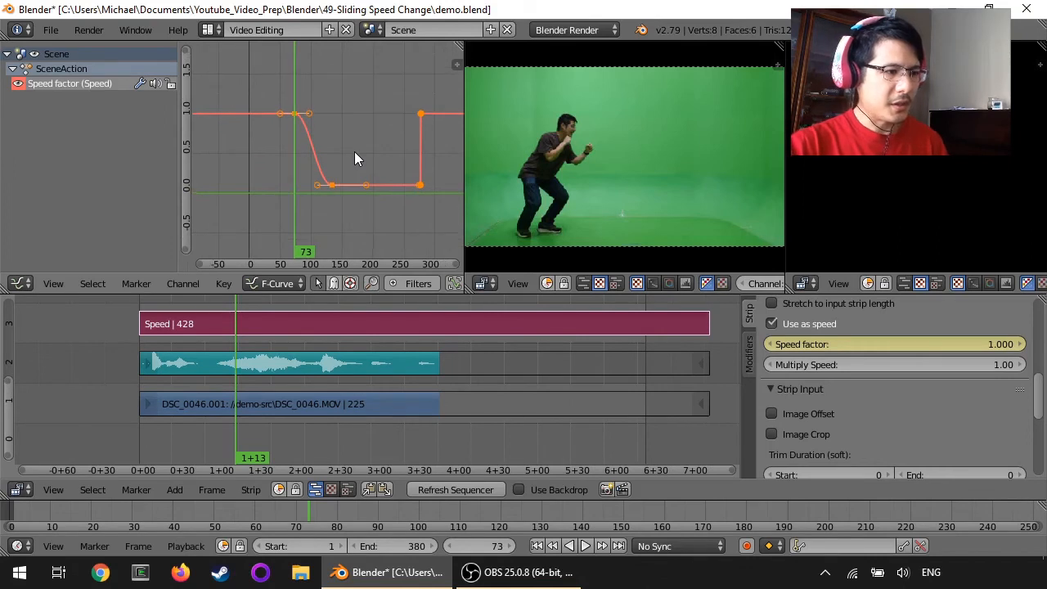
pyautogui.rightClick(420, 113)
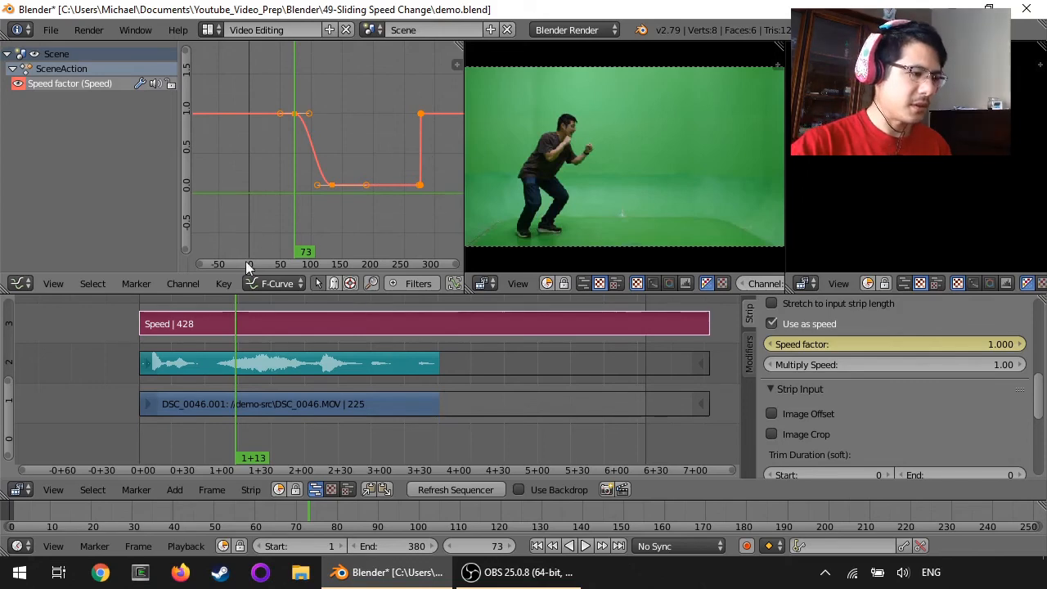
pyautogui.click(224, 284)
pyautogui.moveTo(226, 298)
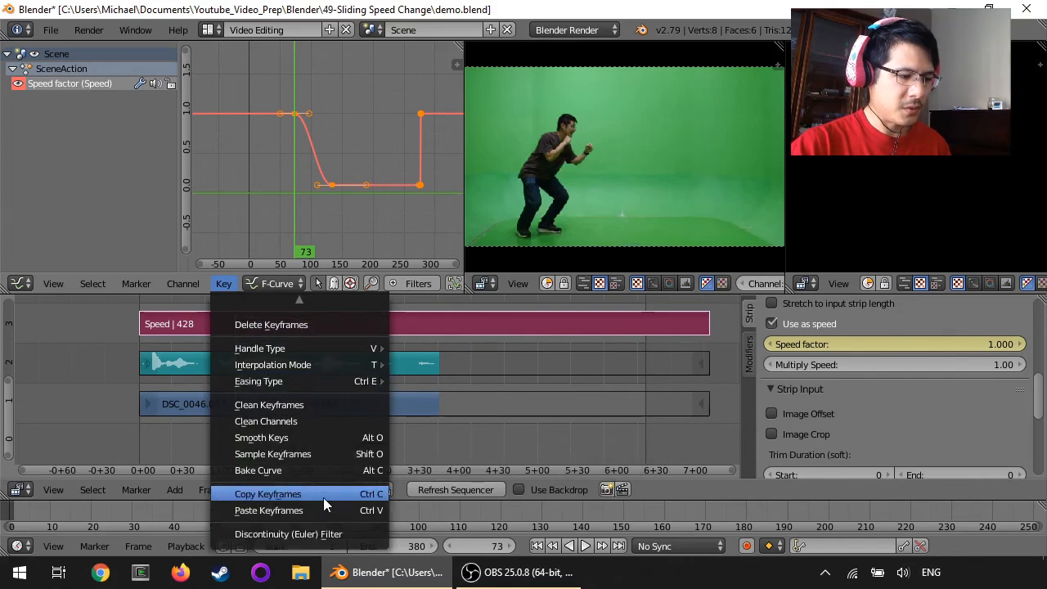
pyautogui.click(349, 497)
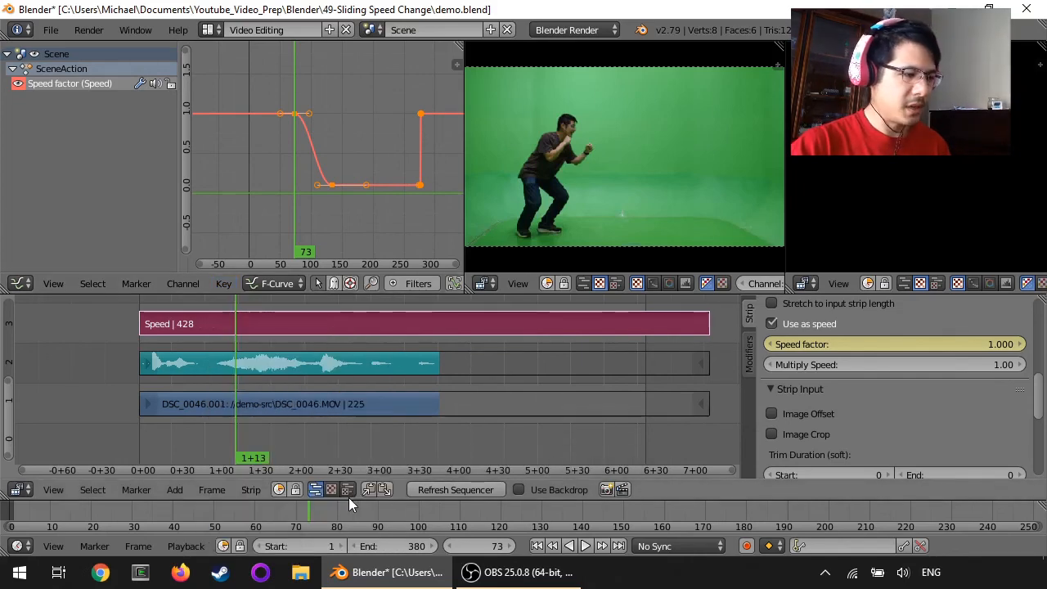
# Paste the copied keyframes onto the sound strip's pitch curve with the playhead at frame 73.
pyautogui.rightClick(274, 362)
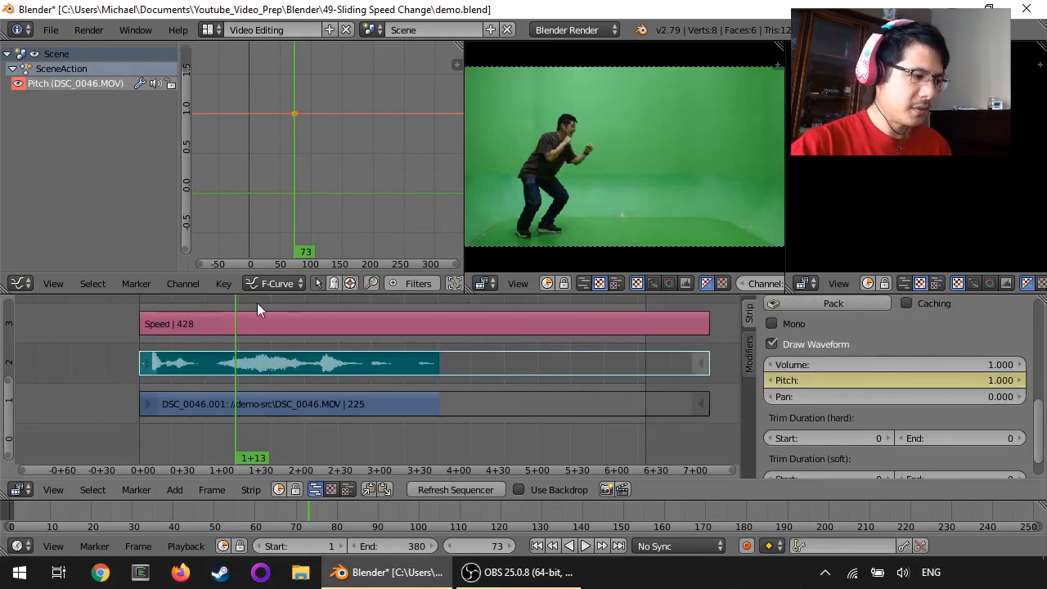
pyautogui.click(222, 283)
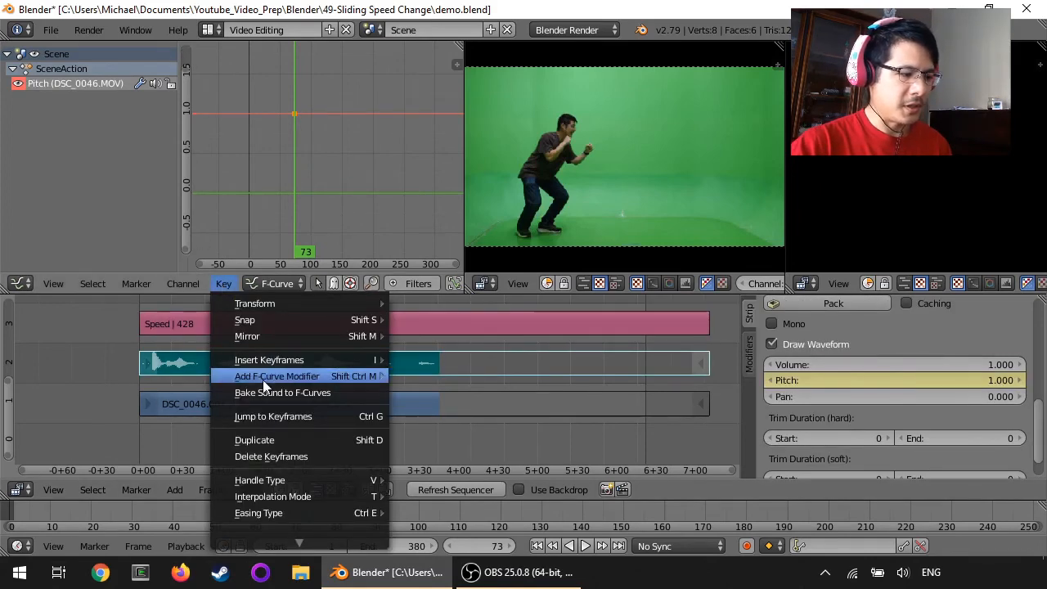
pyautogui.moveTo(292, 545)
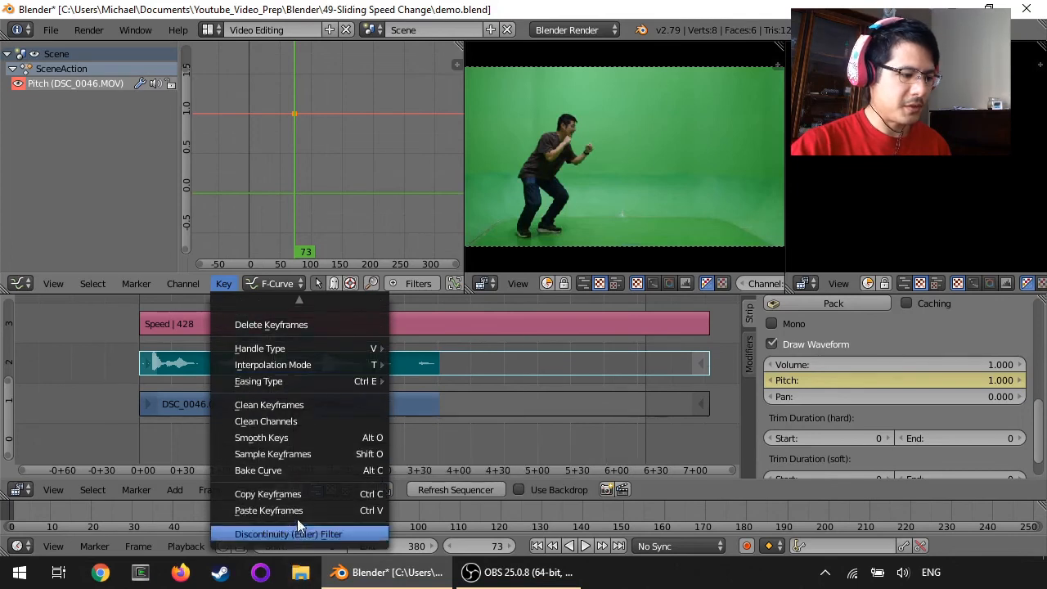
pyautogui.click(310, 508)
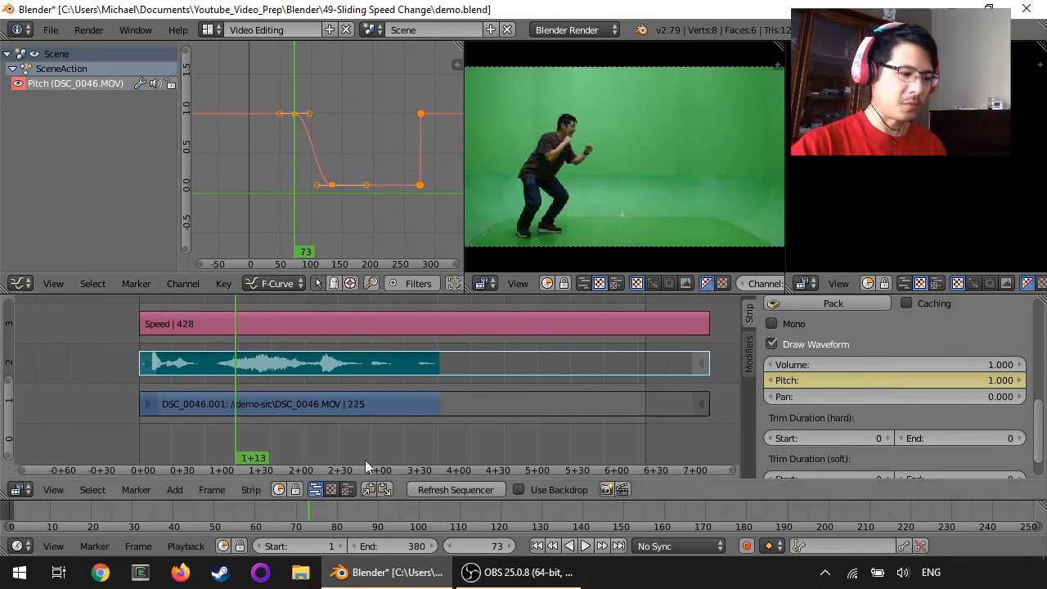
# Play the edit from frame 1 to review picture and sound together, and stop playback near the end.
pyautogui.click(537, 546)
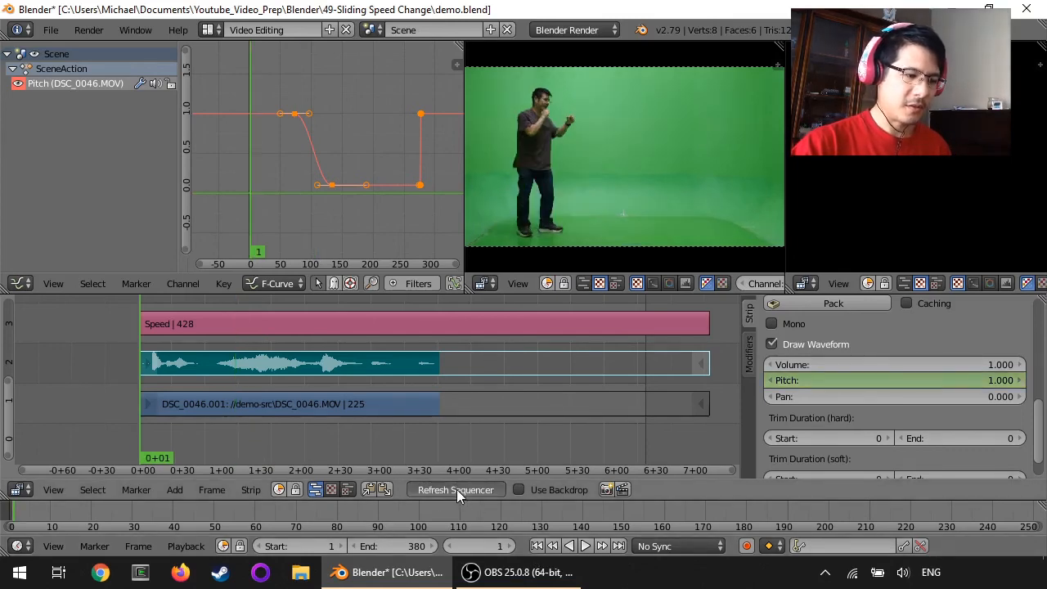
pyautogui.click(582, 546)
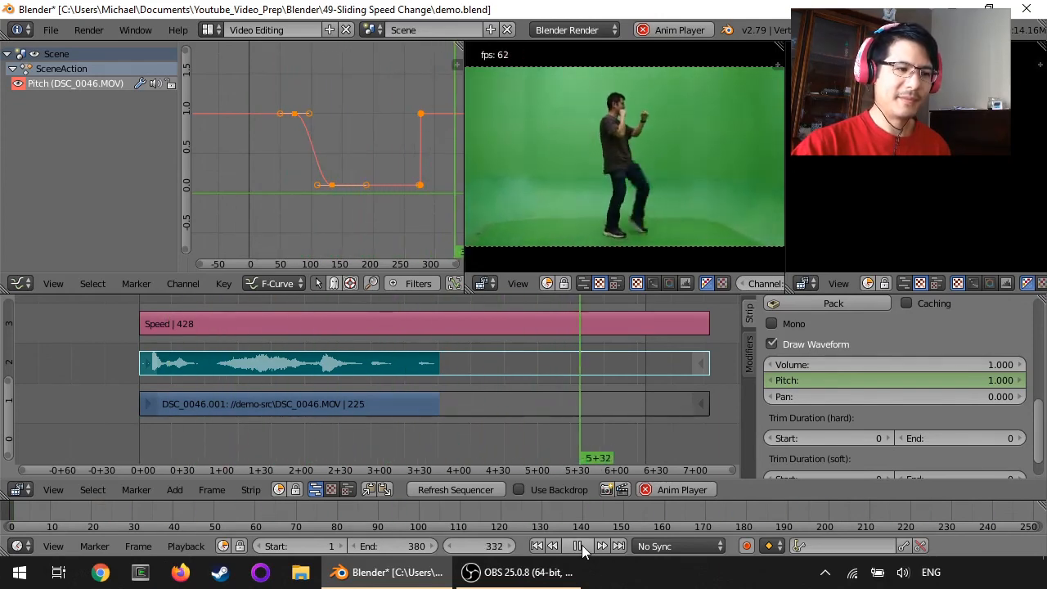
pyautogui.click(577, 546)
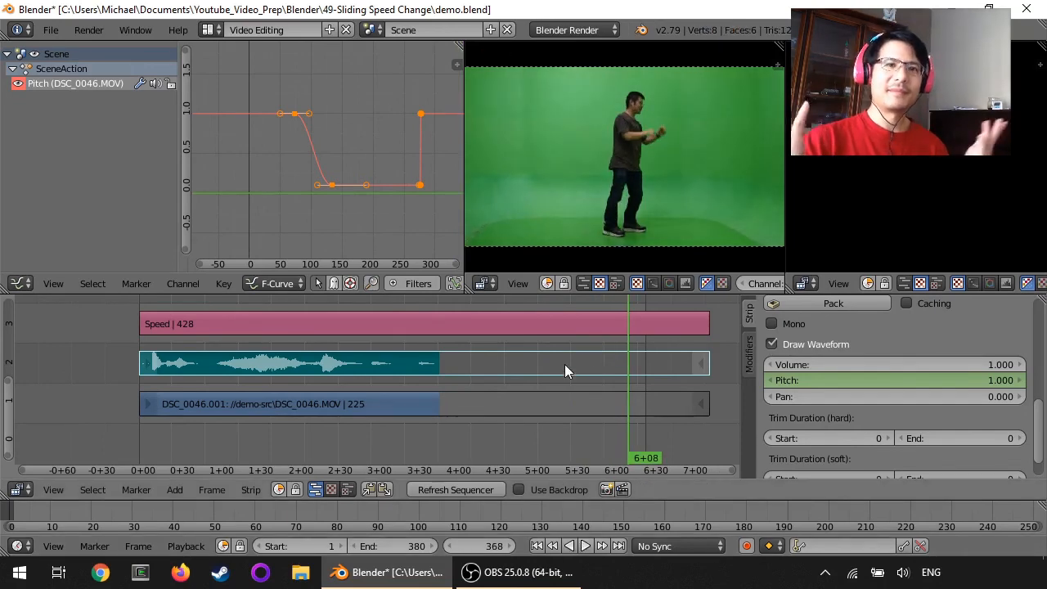